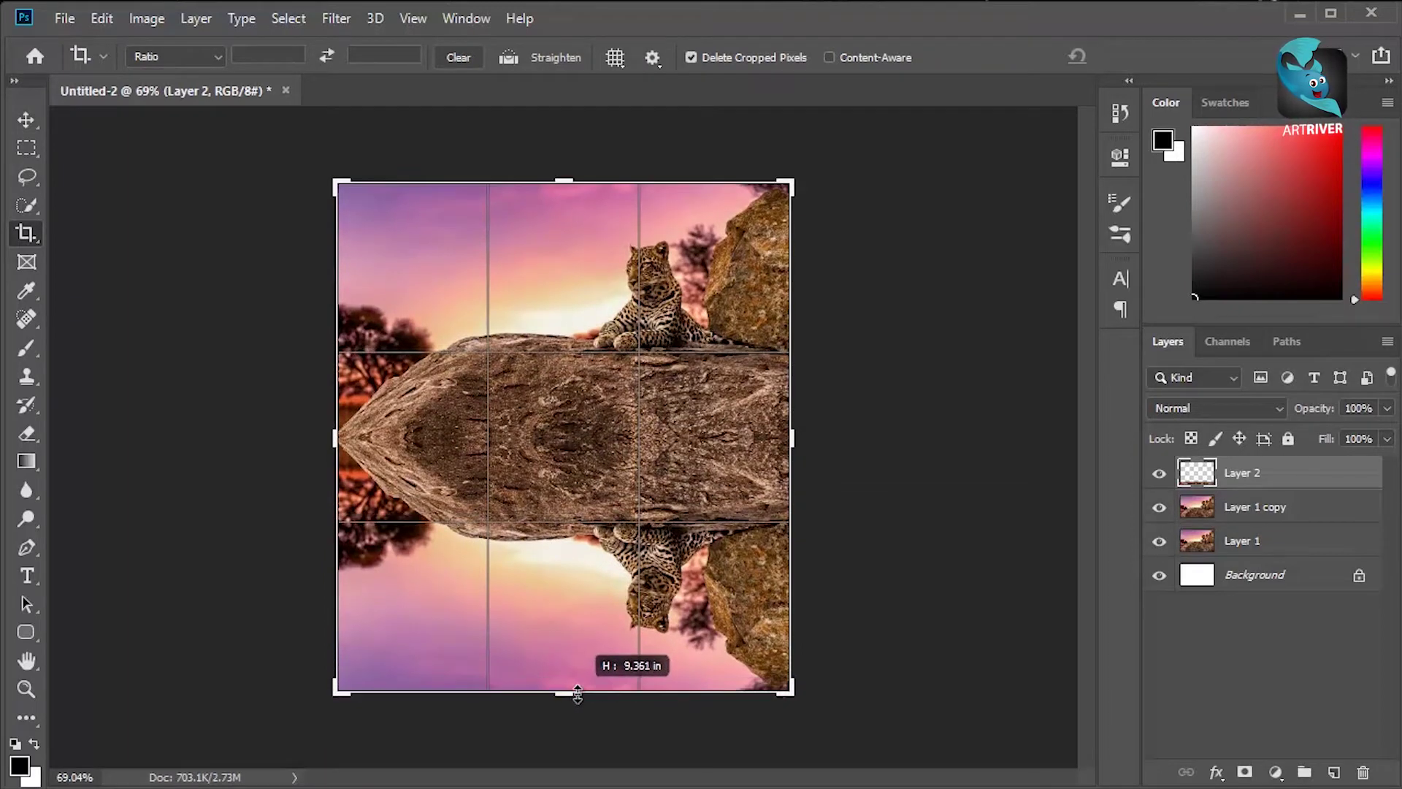
Apply the canvas extension and widen the lower edge of the reflected Layer 2 in perspective by about 23°
{"action": "key", "text": "Return"}
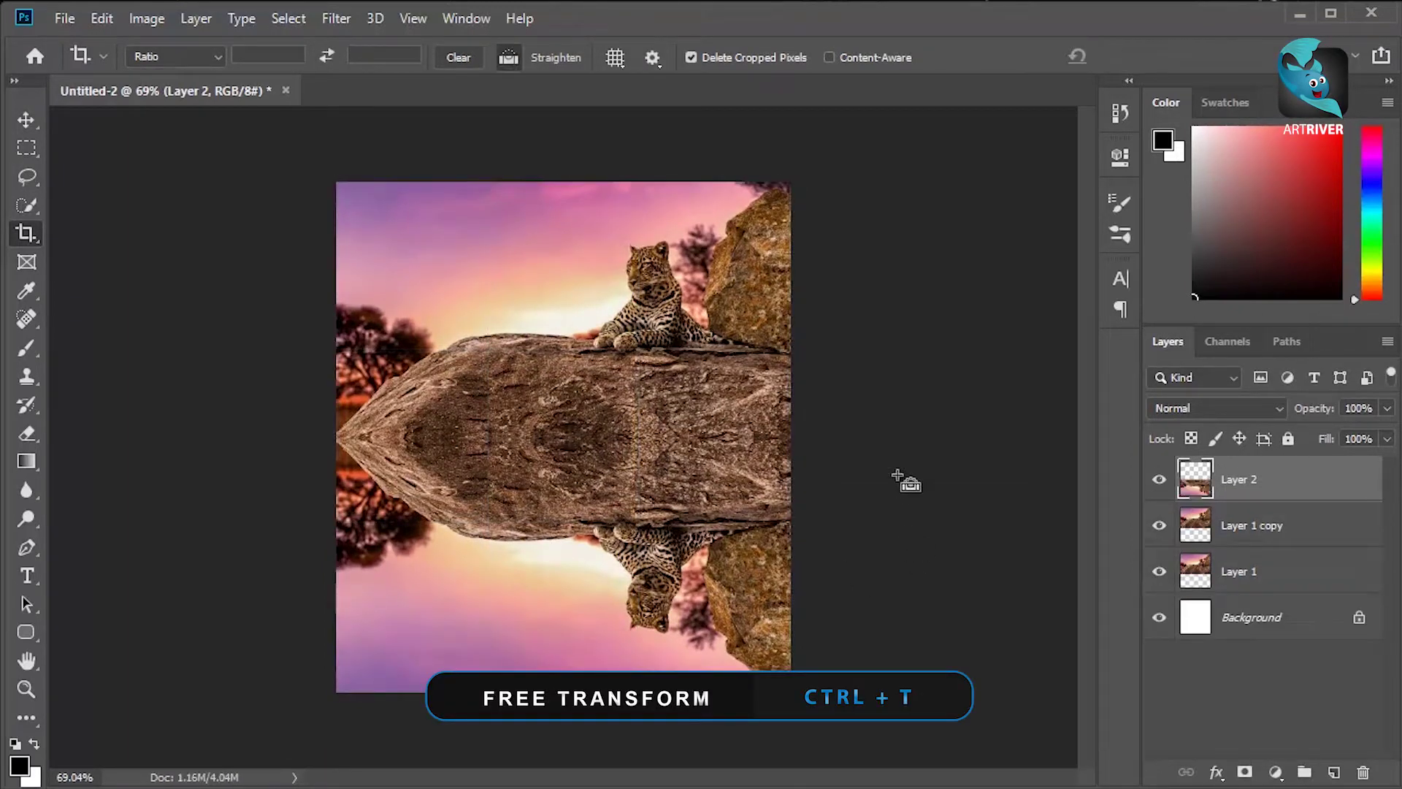
{"action": "key", "text": "ctrl+t"}
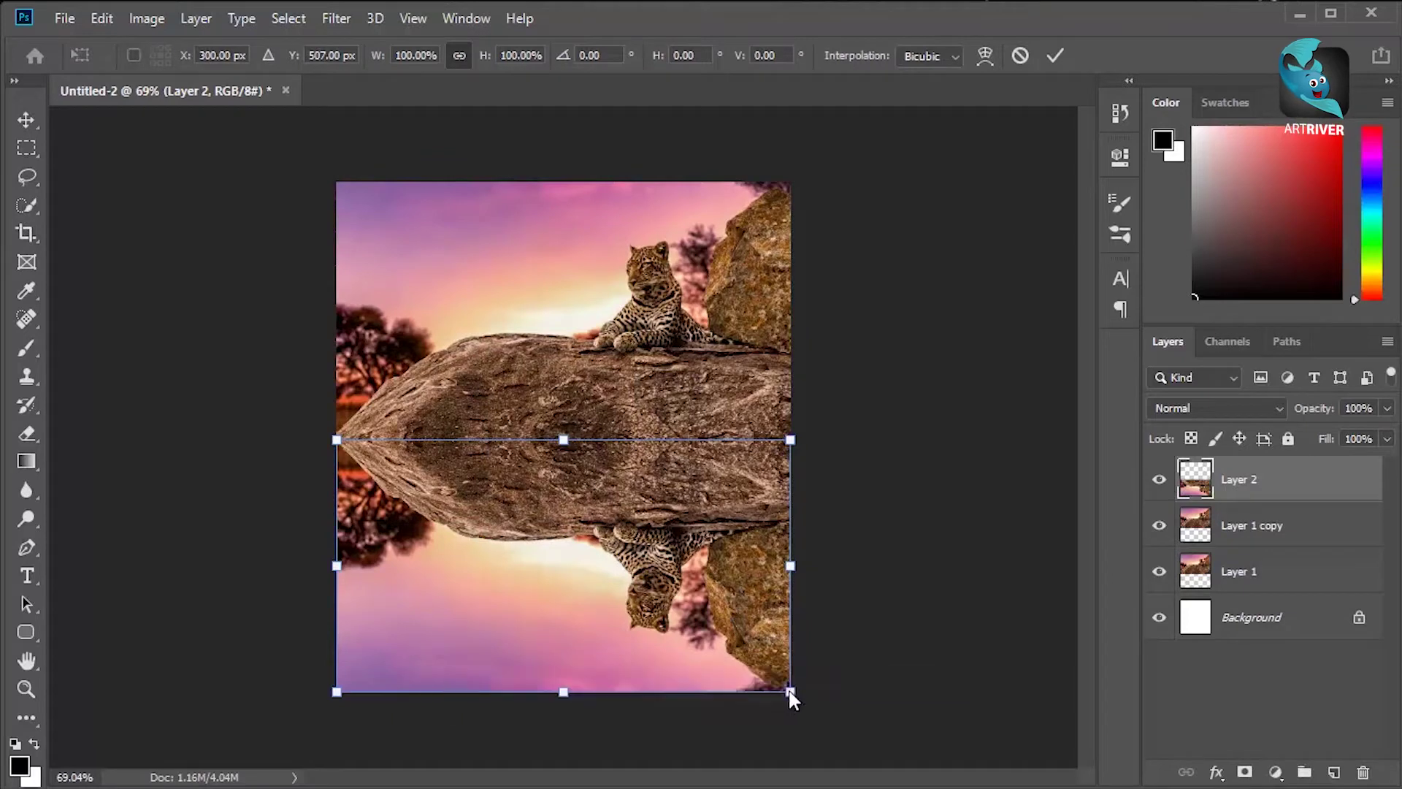
{"action": "right_click", "coordinate": [762, 661]}
{"action": "left_click", "coordinate": [767, 413]}
{"action": "left_click_drag", "start_coordinate": [803, 699], "coordinate": [910, 699]}
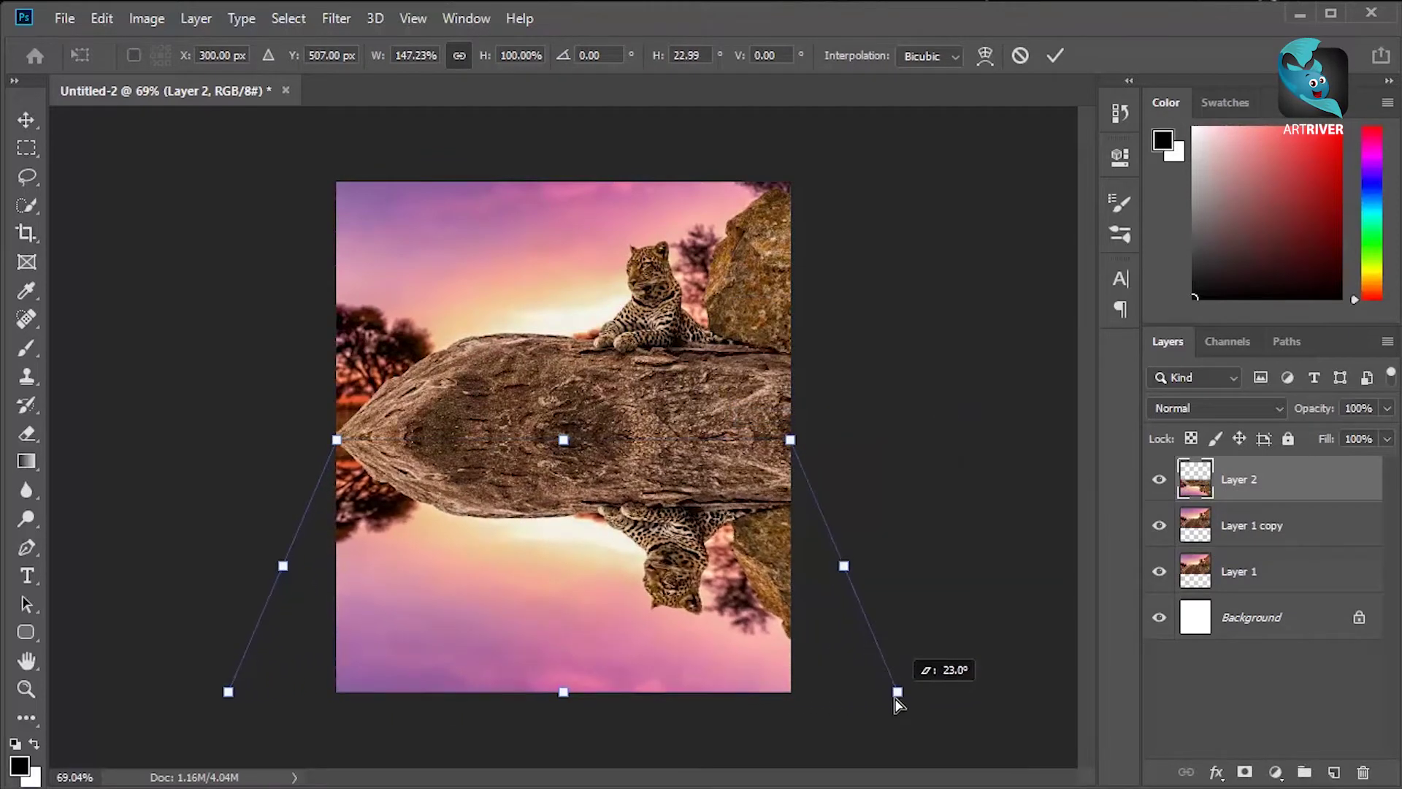
{"action": "key", "text": "c"}
Convert Layer 2 to a smart object and apply a Motion Blur with a 90° angle and 8-pixel distance
{"action": "right_click", "coordinate": [1263, 482]}
{"action": "left_click", "coordinate": [1151, 312]}
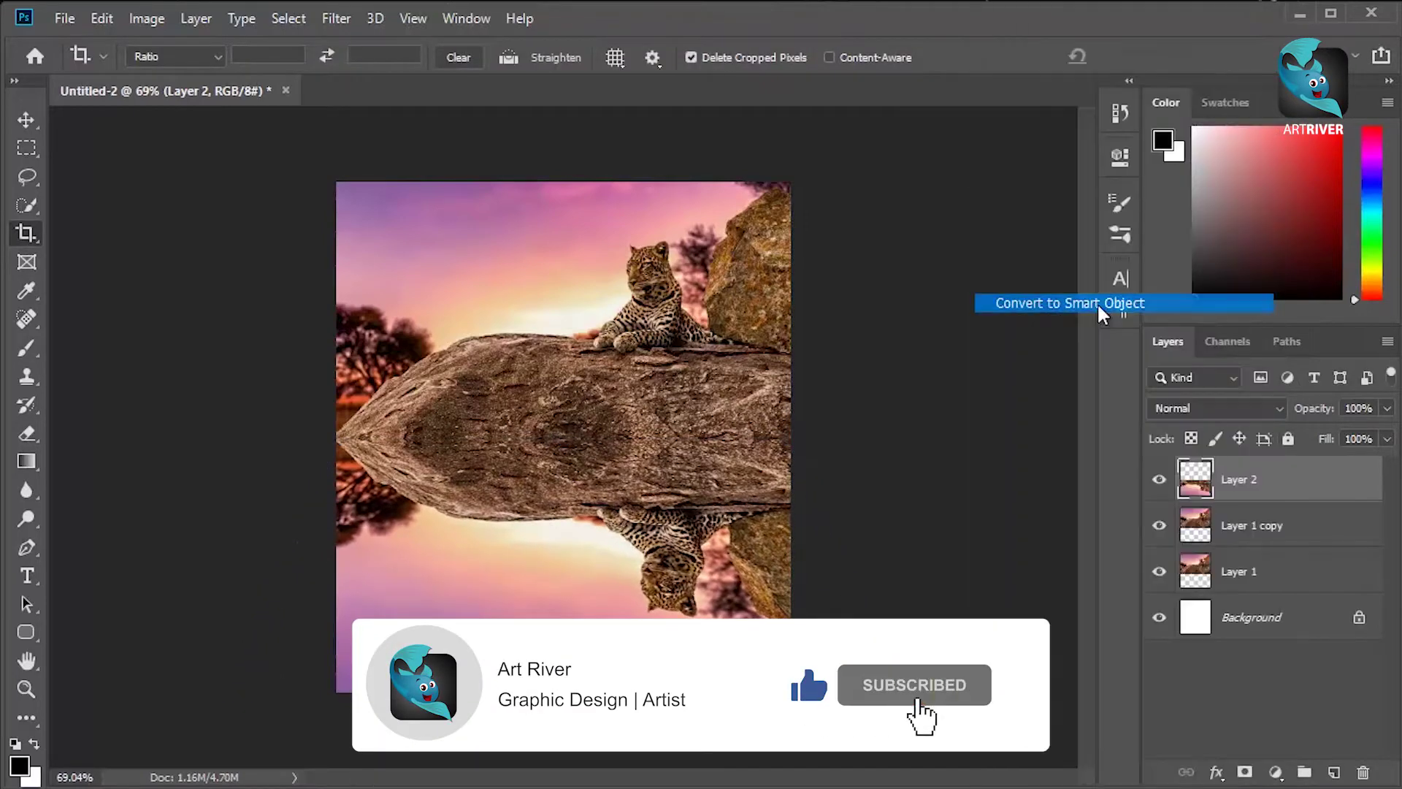
{"action": "left_click", "coordinate": [334, 19]}
{"action": "mouse_move", "coordinate": [429, 271]}
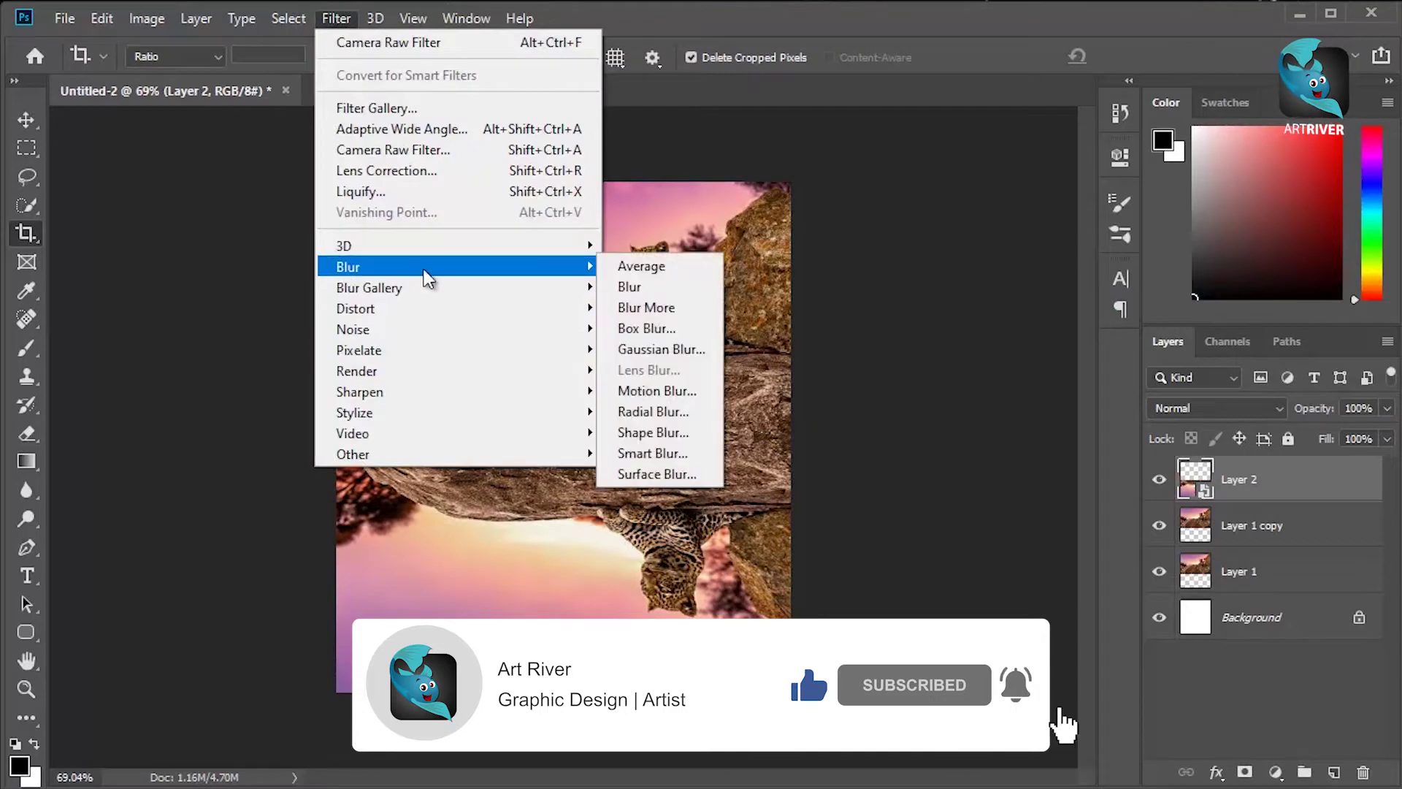
{"action": "left_click", "coordinate": [673, 391]}
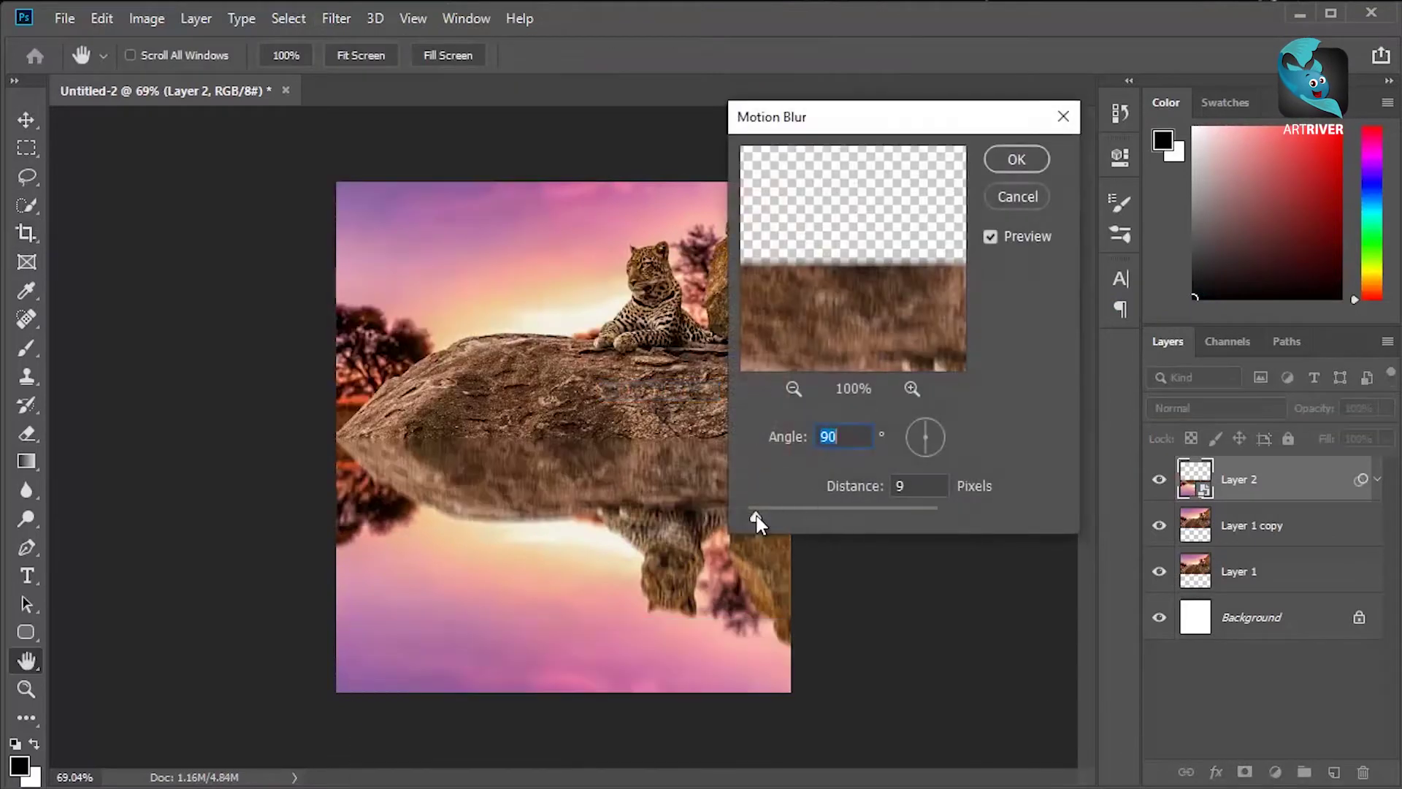
{"action": "key", "text": "Tab"}
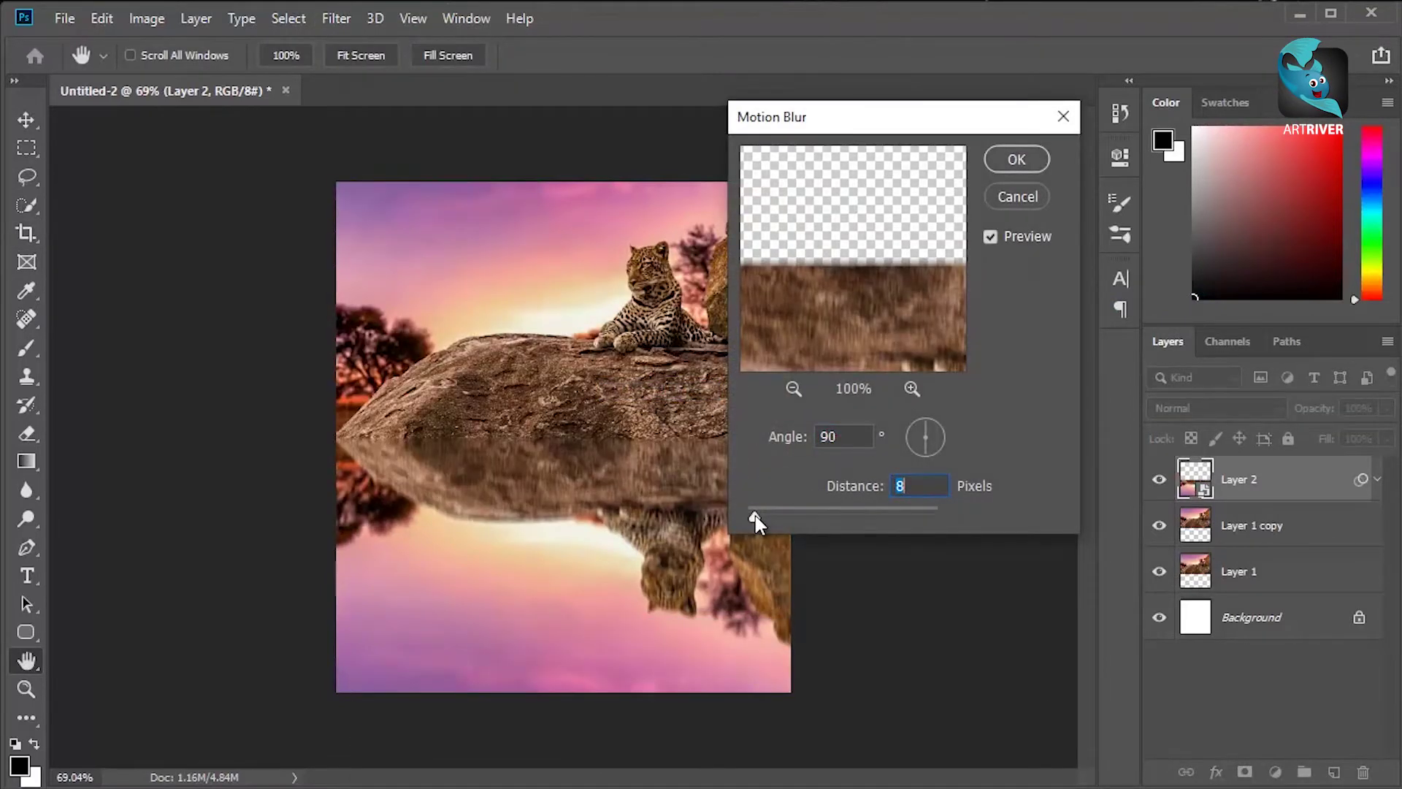
{"action": "key", "text": "Return"}
{"action": "key", "text": "c"}
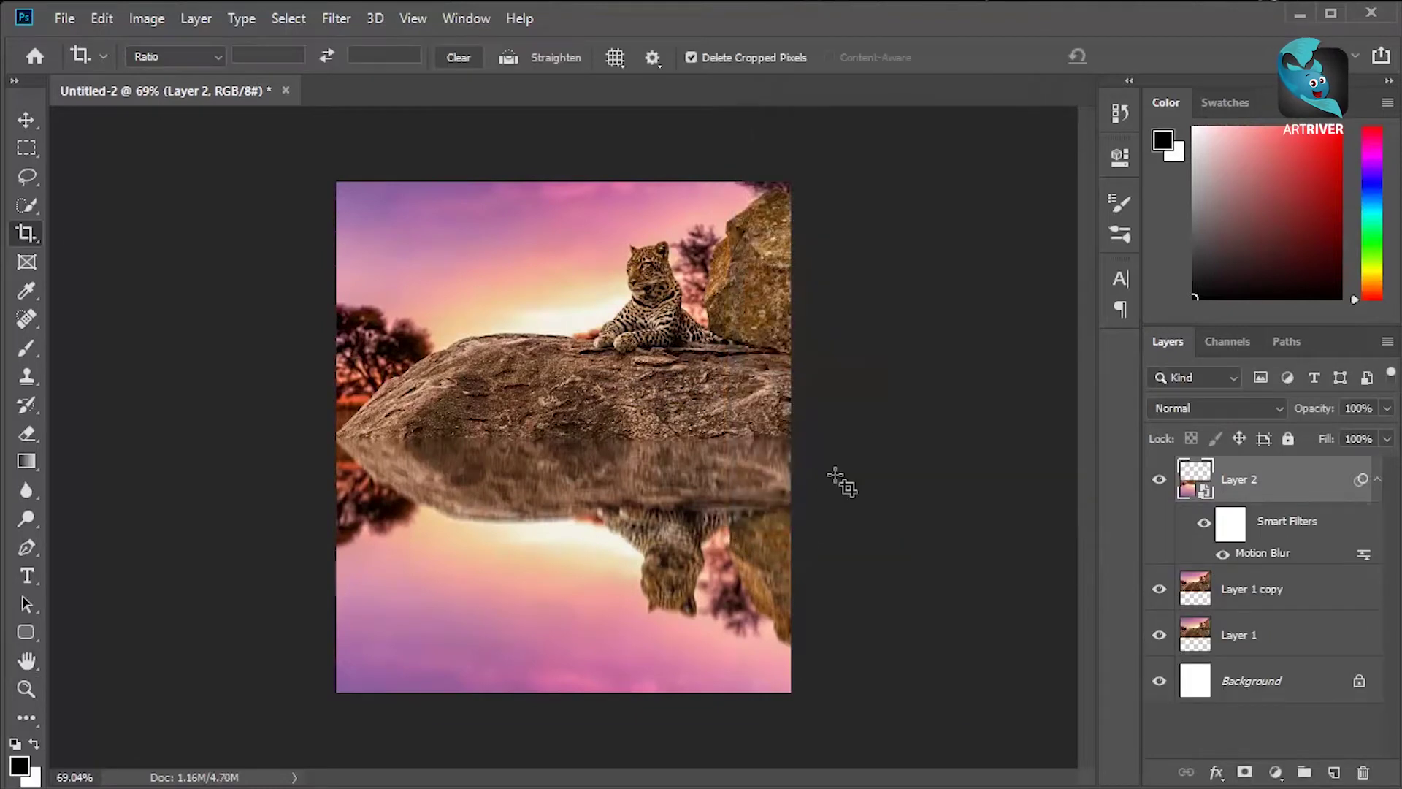
Create a new 600 x 1000 pixel RGB document at 72 pixels/inch with a white background
{"action": "left_click", "coordinate": [76, 13]}
{"action": "left_click", "coordinate": [78, 37]}
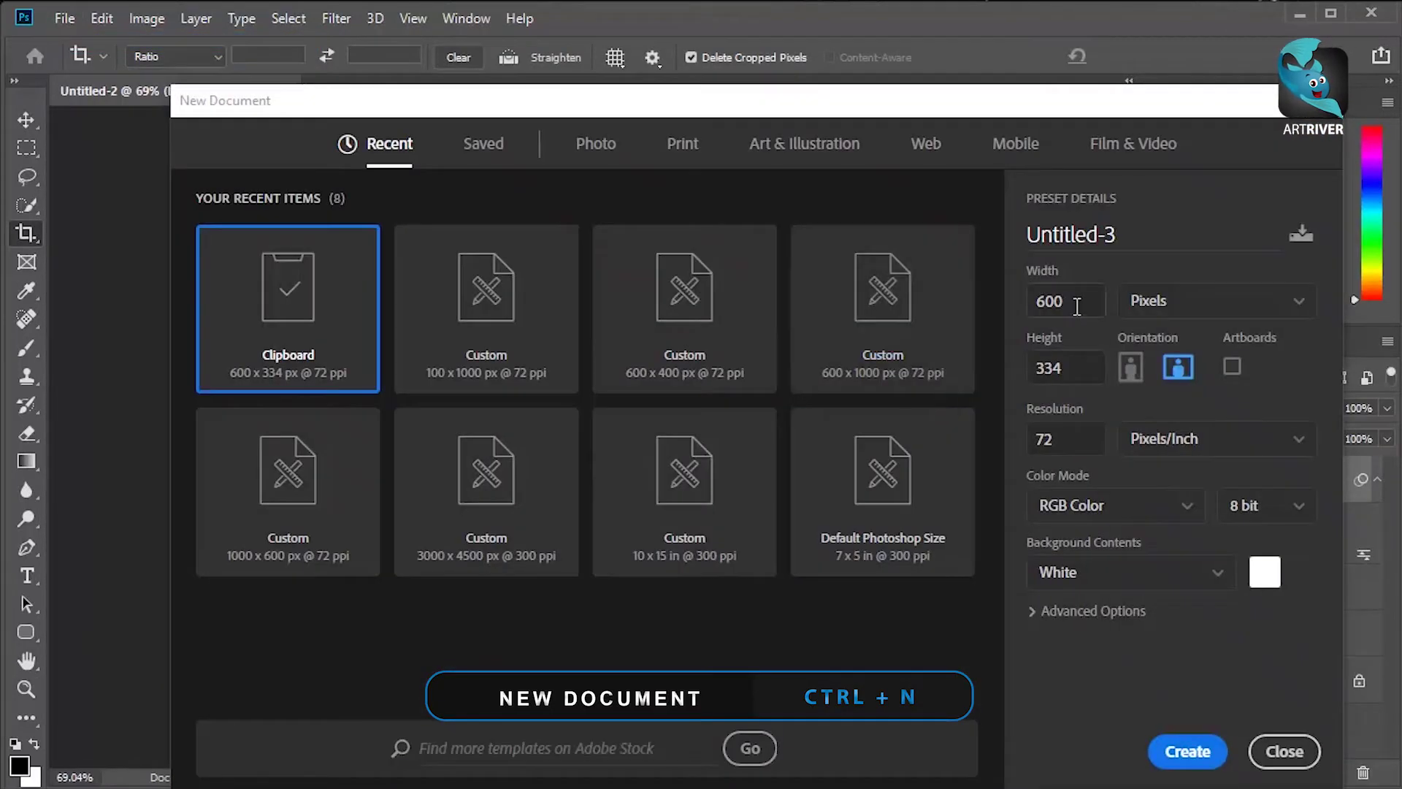
{"action": "double_click", "coordinate": [1073, 301]}
{"action": "key", "text": "Tab"}
{"action": "type", "text": "1000"}
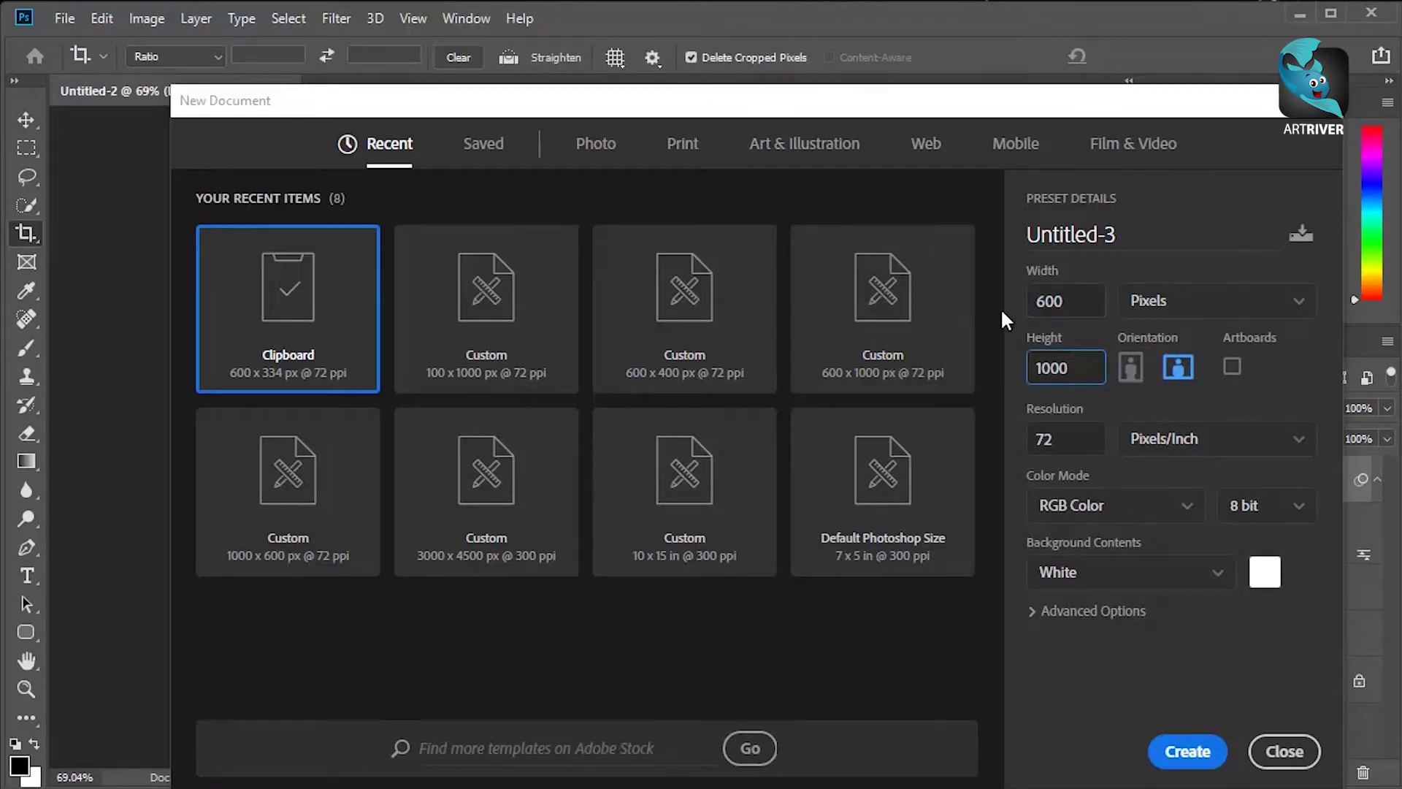
{"action": "key", "text": "Return"}
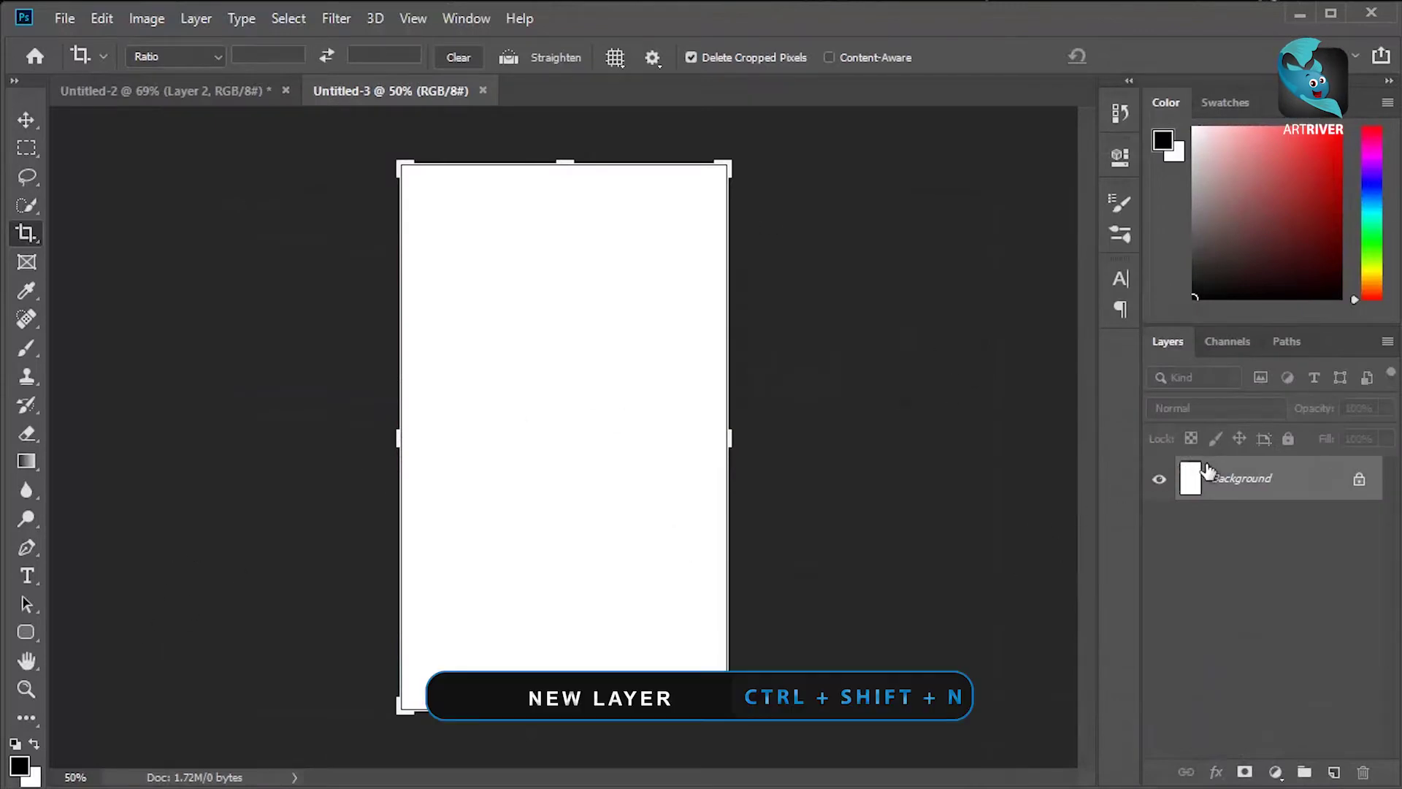
Add a new layer filled with black and apply Add Noise to it at 400%, uniform and monochromatic
{"action": "left_click", "coordinate": [1333, 772]}
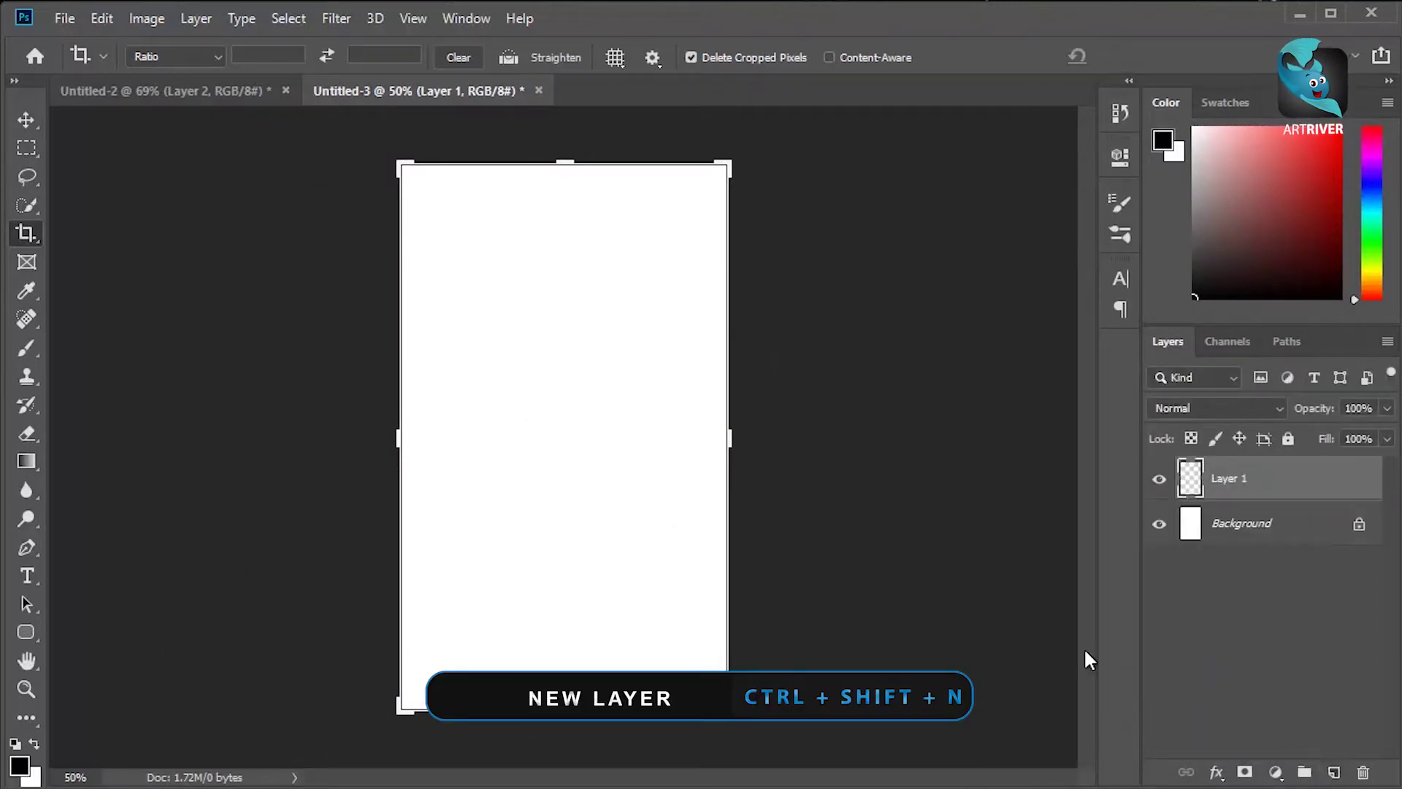
{"action": "key", "text": "alt+BackSpace"}
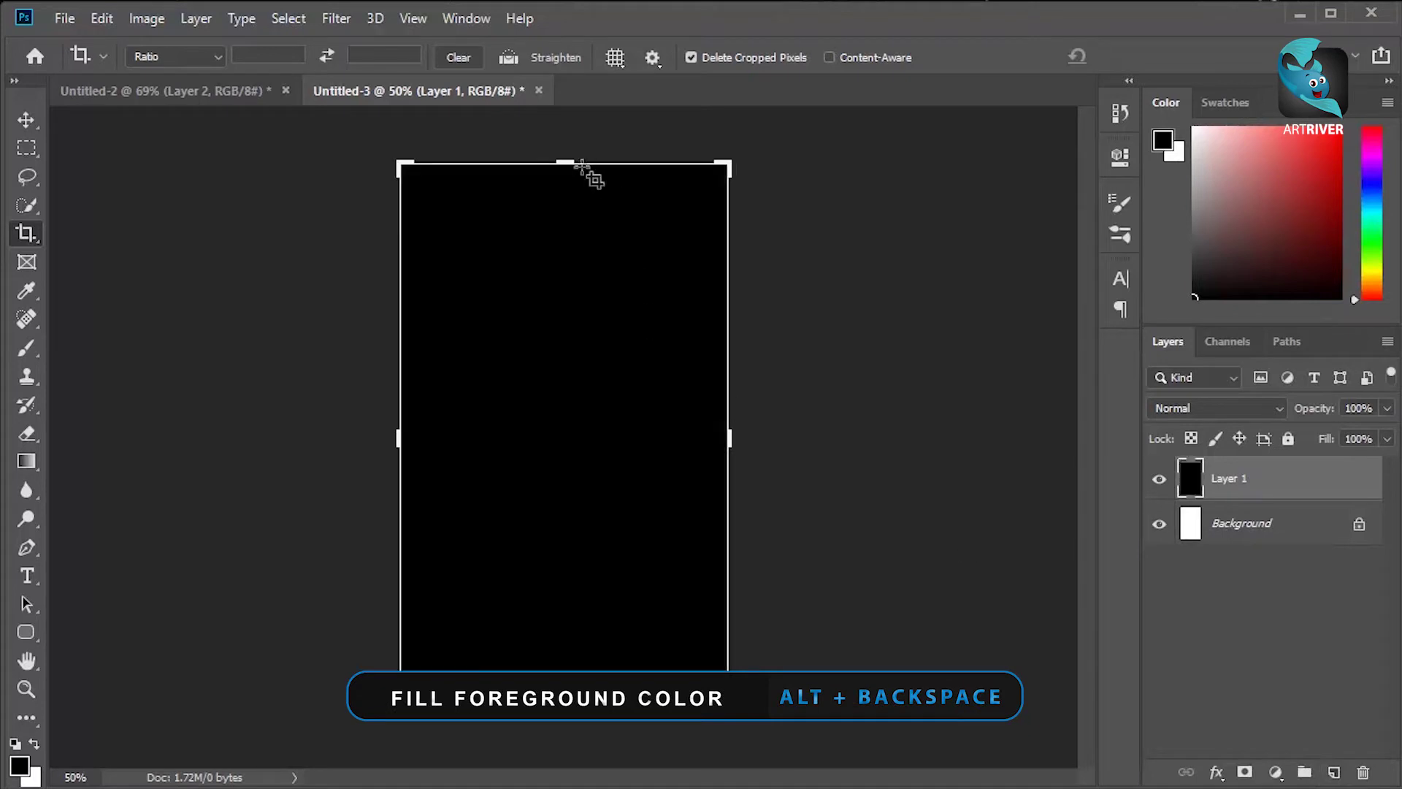
{"action": "left_click", "coordinate": [340, 15]}
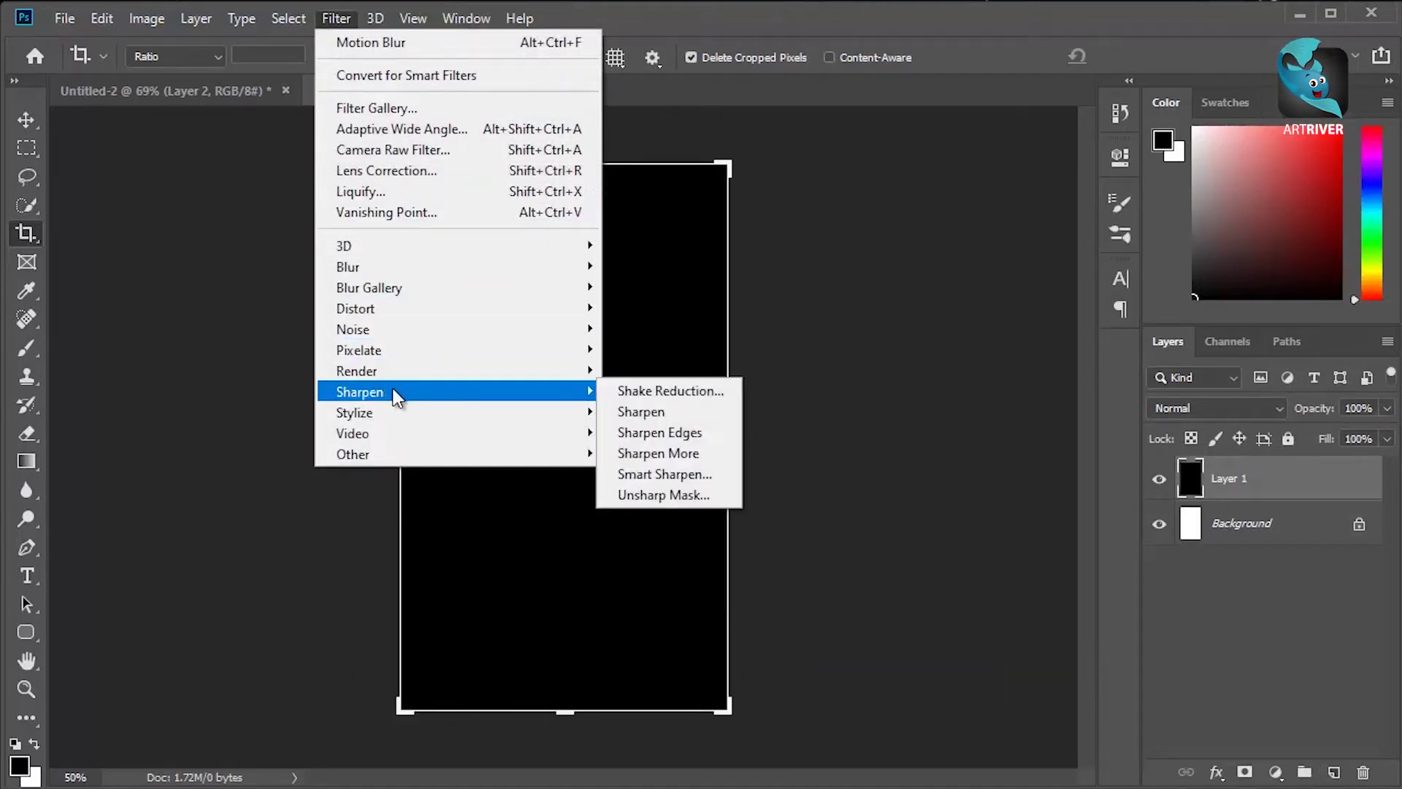
{"action": "mouse_move", "coordinate": [393, 369]}
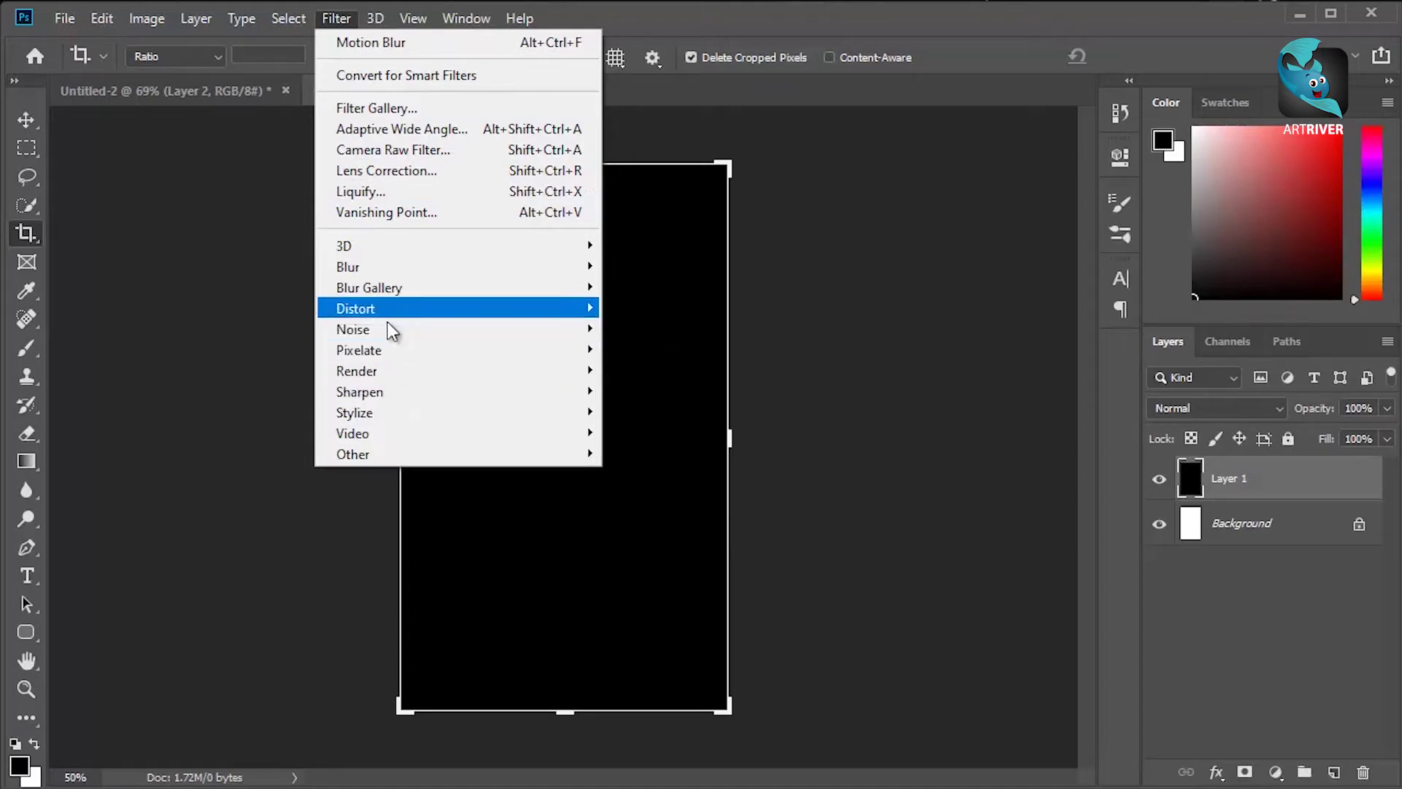
{"action": "mouse_move", "coordinate": [388, 322]}
{"action": "left_click", "coordinate": [652, 330]}
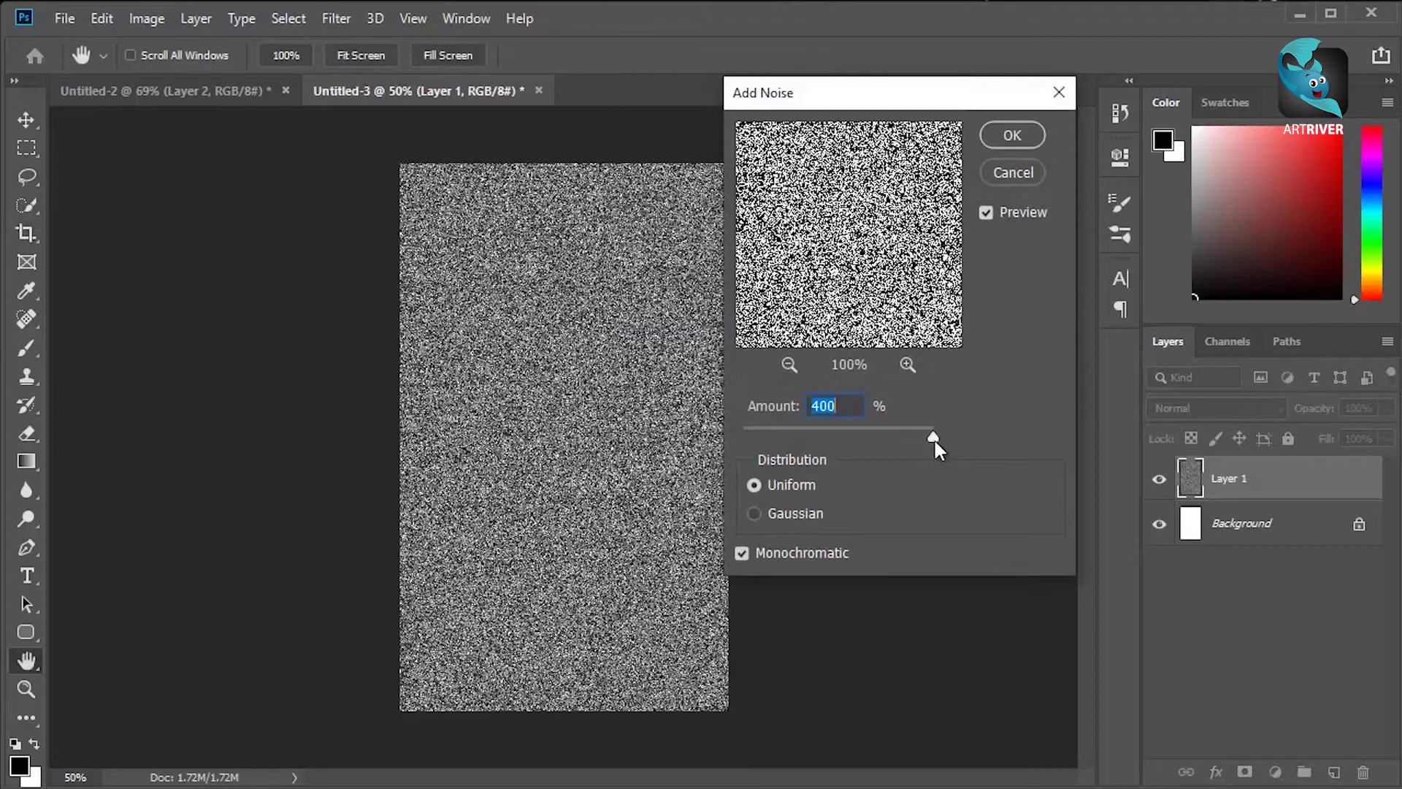
{"action": "left_click", "coordinate": [1009, 140]}
Soften the noise layer with a Gaussian Blur of 1.0 pixel radius
{"action": "double_click", "coordinate": [316, 18]}
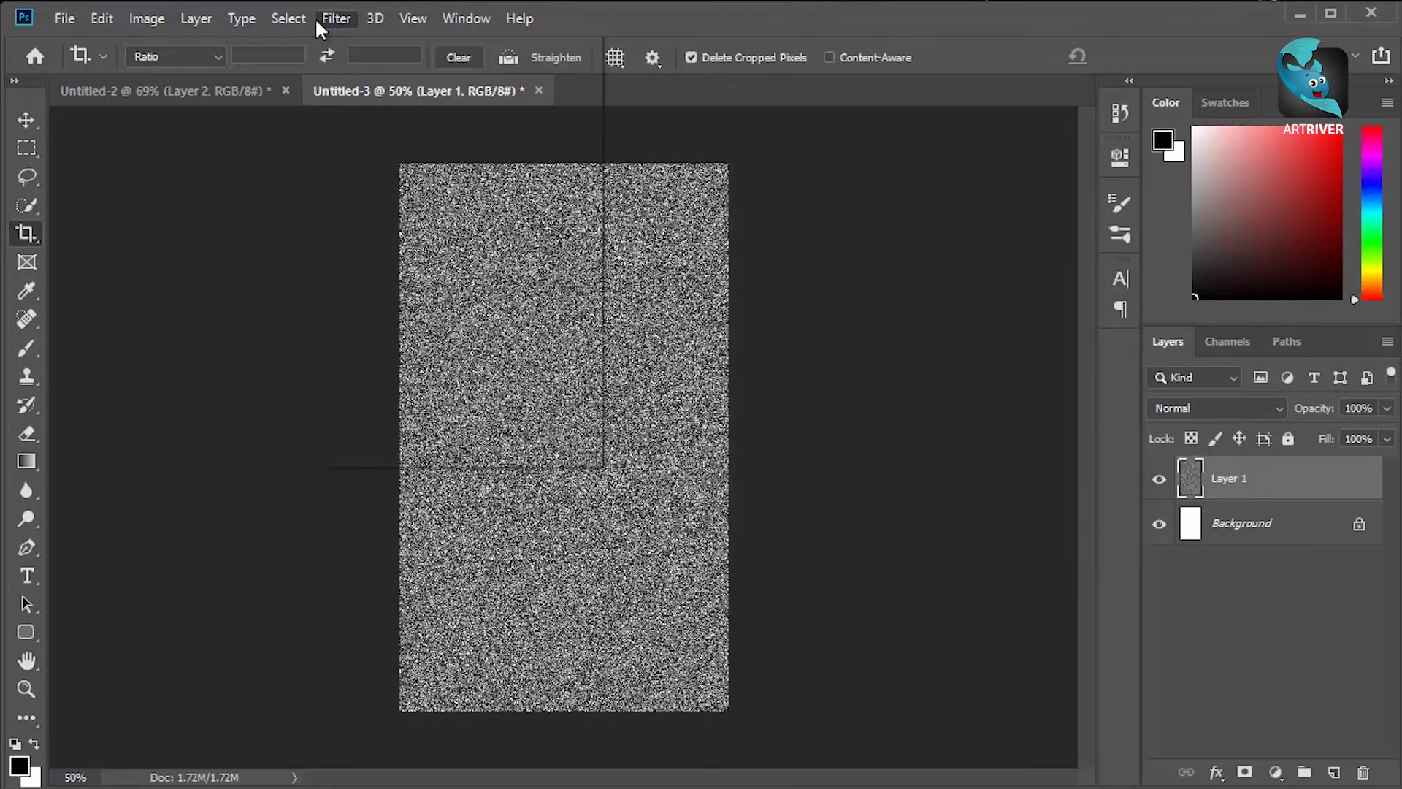
{"action": "left_click", "coordinate": [317, 18]}
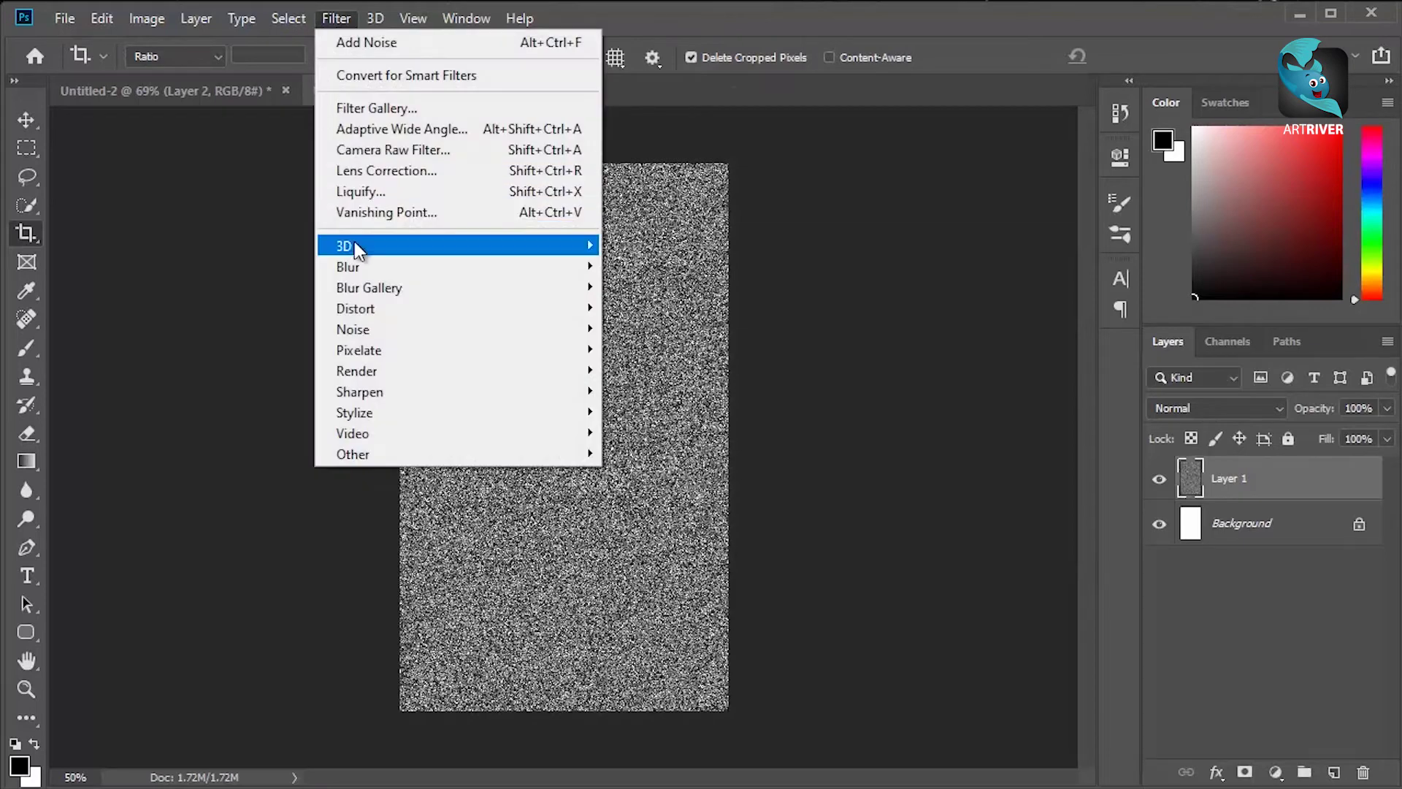
{"action": "mouse_move", "coordinate": [391, 266]}
{"action": "left_click", "coordinate": [629, 349]}
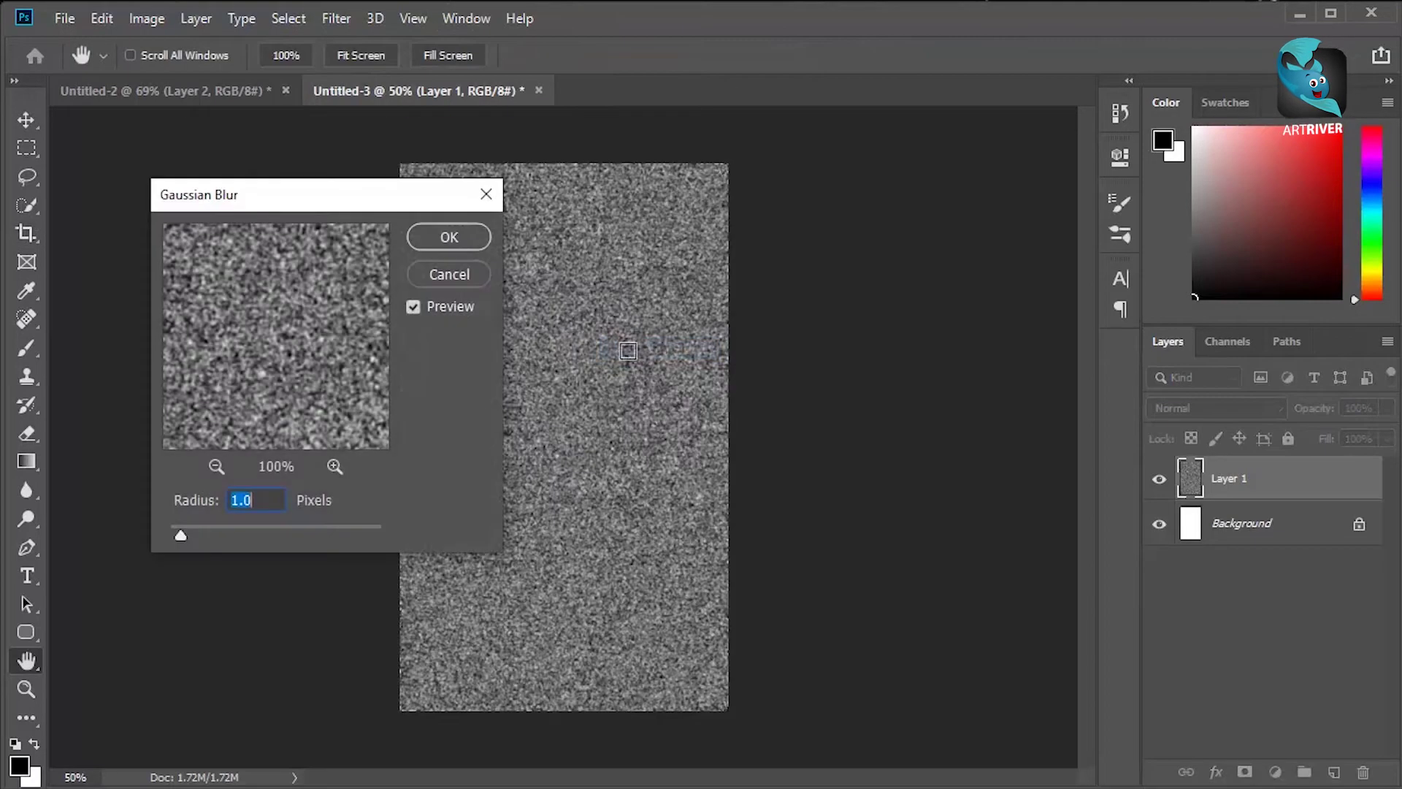
{"action": "left_click", "coordinate": [438, 232]}
Emboss only the Red channel with a 180° angle, 1-pixel height and 500% amount
{"action": "left_click", "coordinate": [1236, 341]}
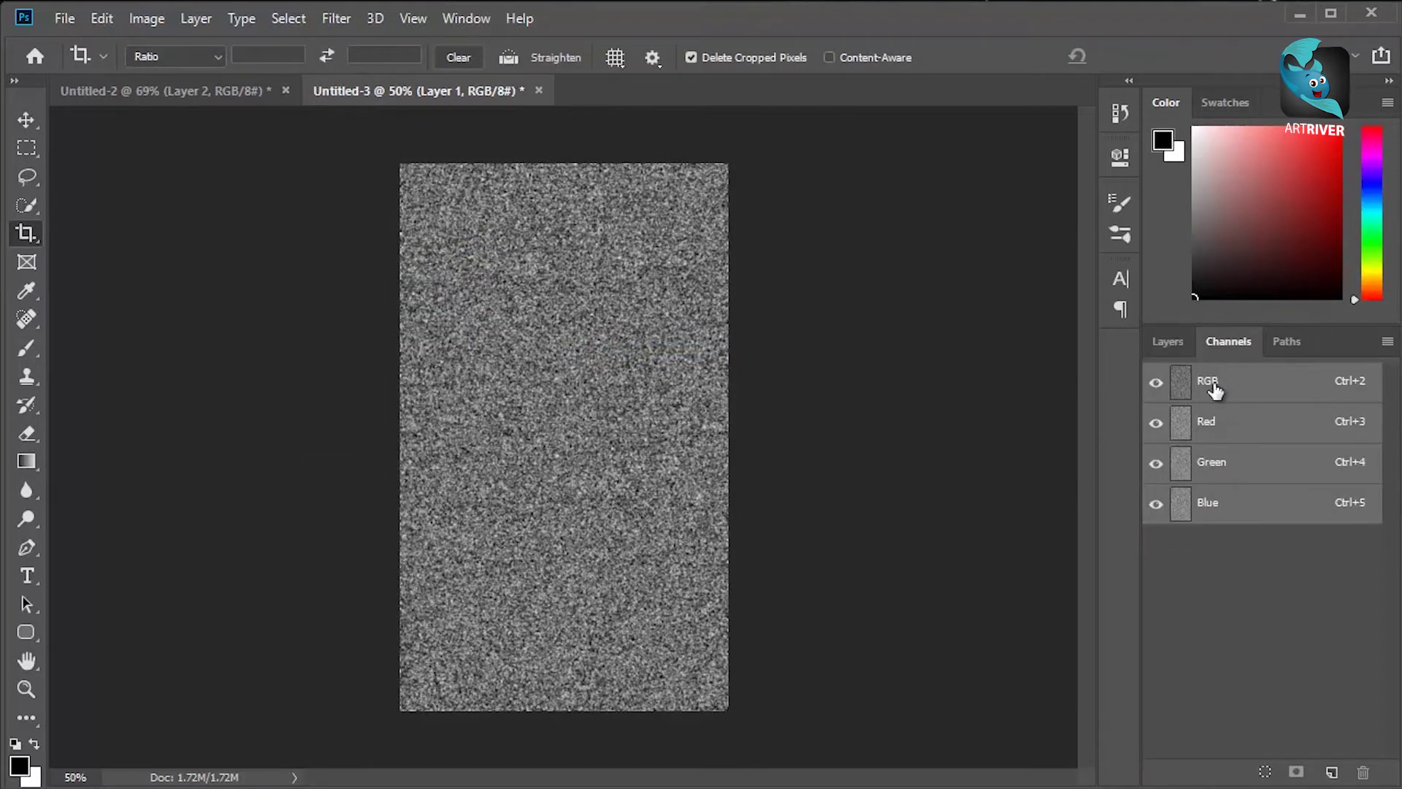
{"action": "left_click", "coordinate": [1211, 427]}
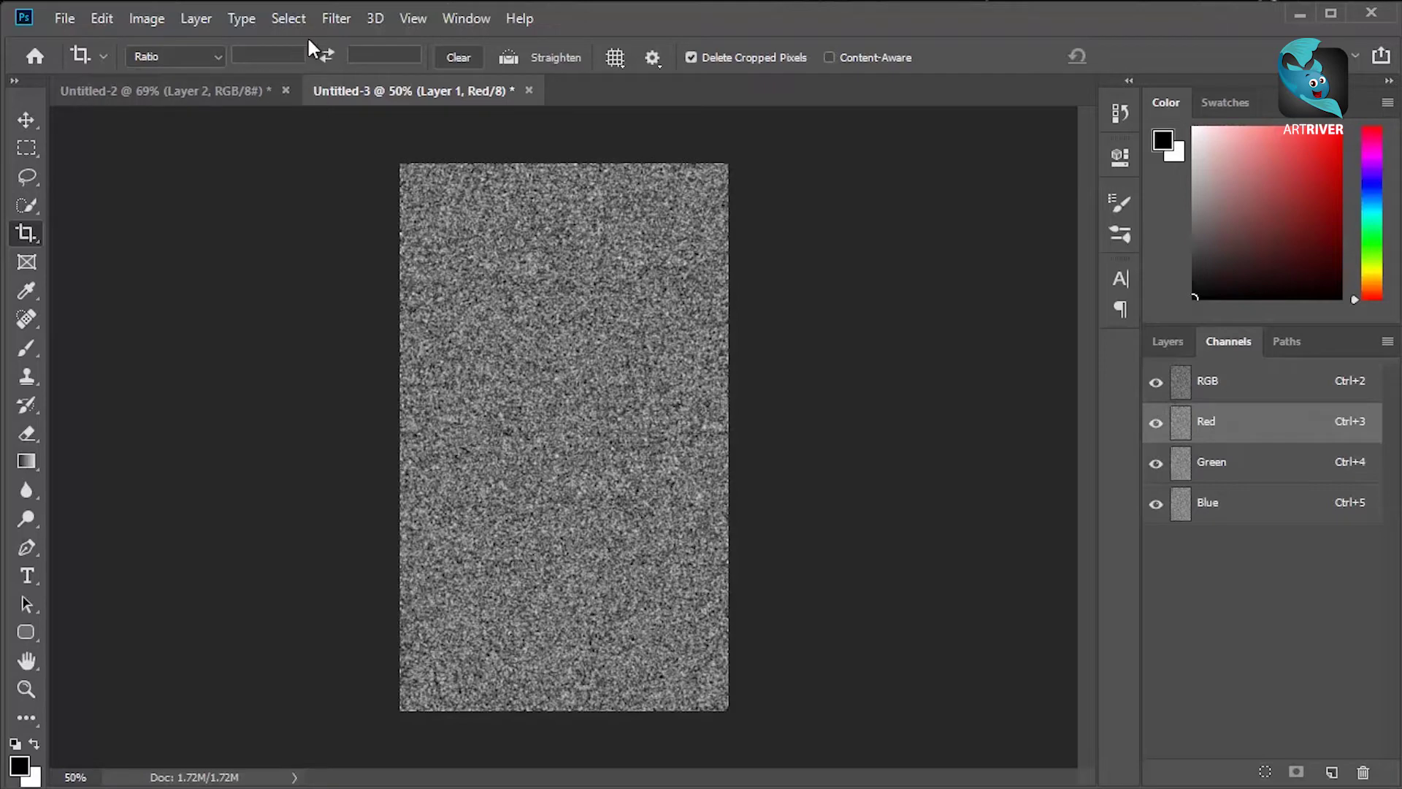
{"action": "left_click", "coordinate": [337, 19]}
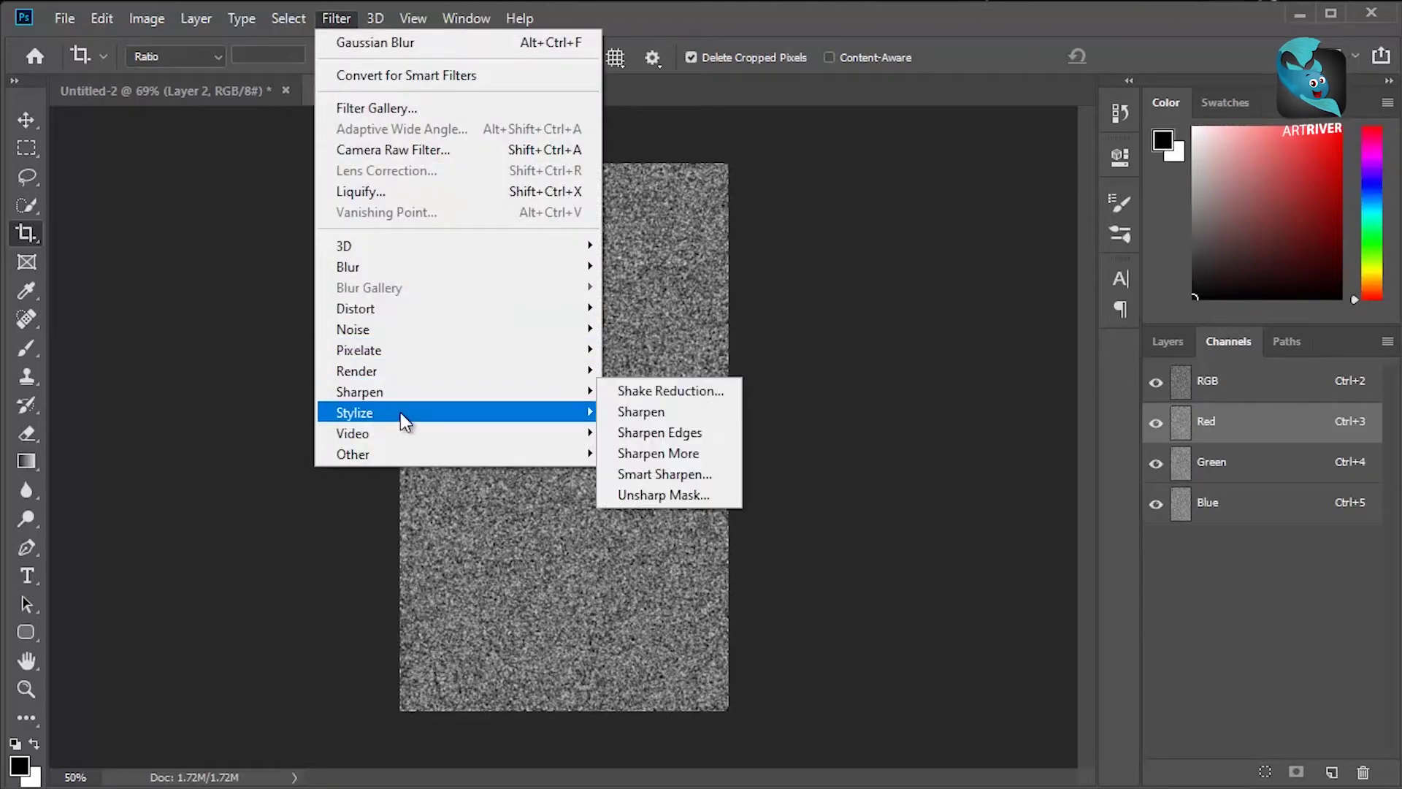
{"action": "mouse_move", "coordinate": [400, 412]}
{"action": "left_click", "coordinate": [639, 435]}
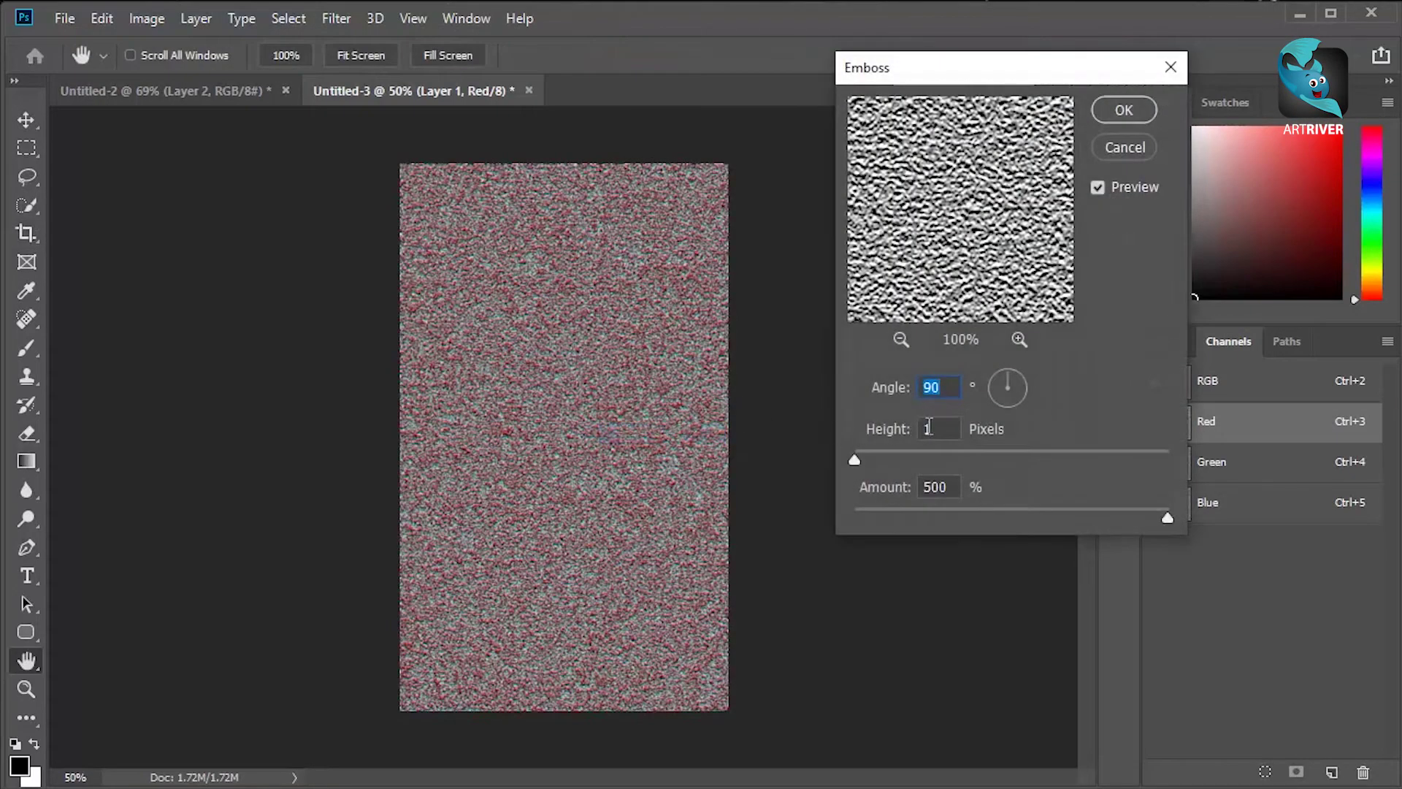
{"action": "left_click", "coordinate": [1168, 517]}
{"action": "left_click_drag", "start_coordinate": [1006, 393], "coordinate": [972, 393]}
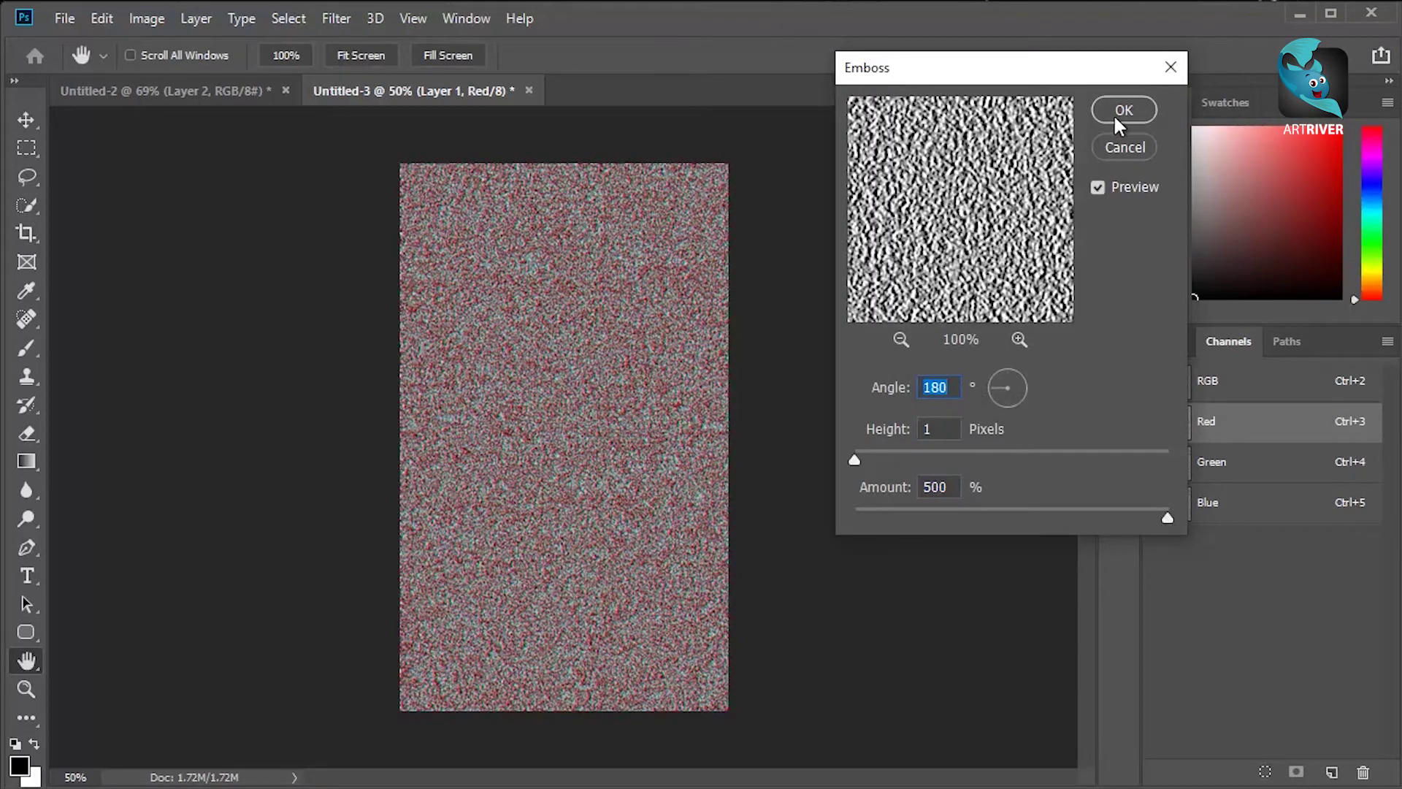
{"action": "left_click", "coordinate": [1122, 111]}
Emboss the Green channel at 90°, 1-pixel height and 500% amount, and return to the RGB composite and the layers
{"action": "left_click", "coordinate": [1209, 475]}
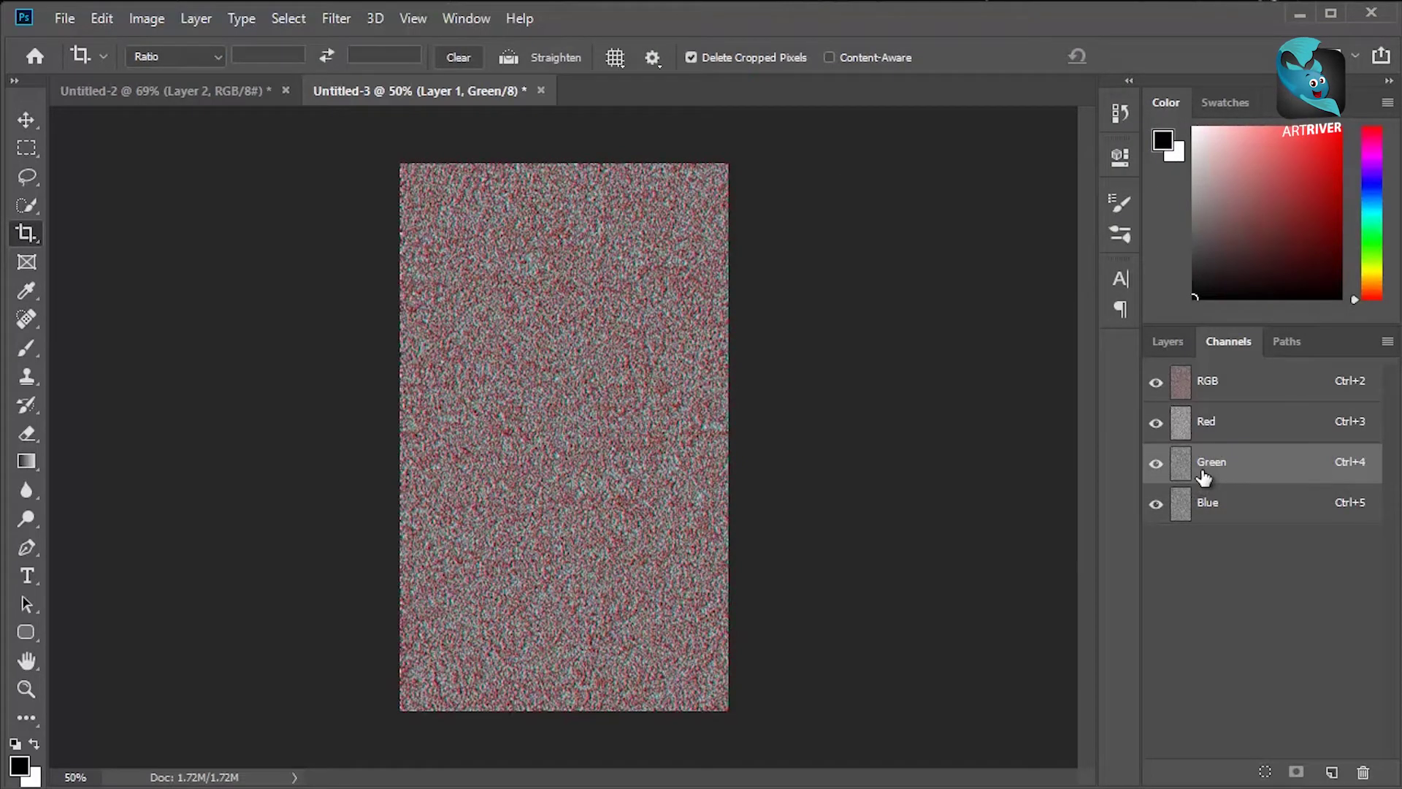
{"action": "left_click", "coordinate": [337, 18]}
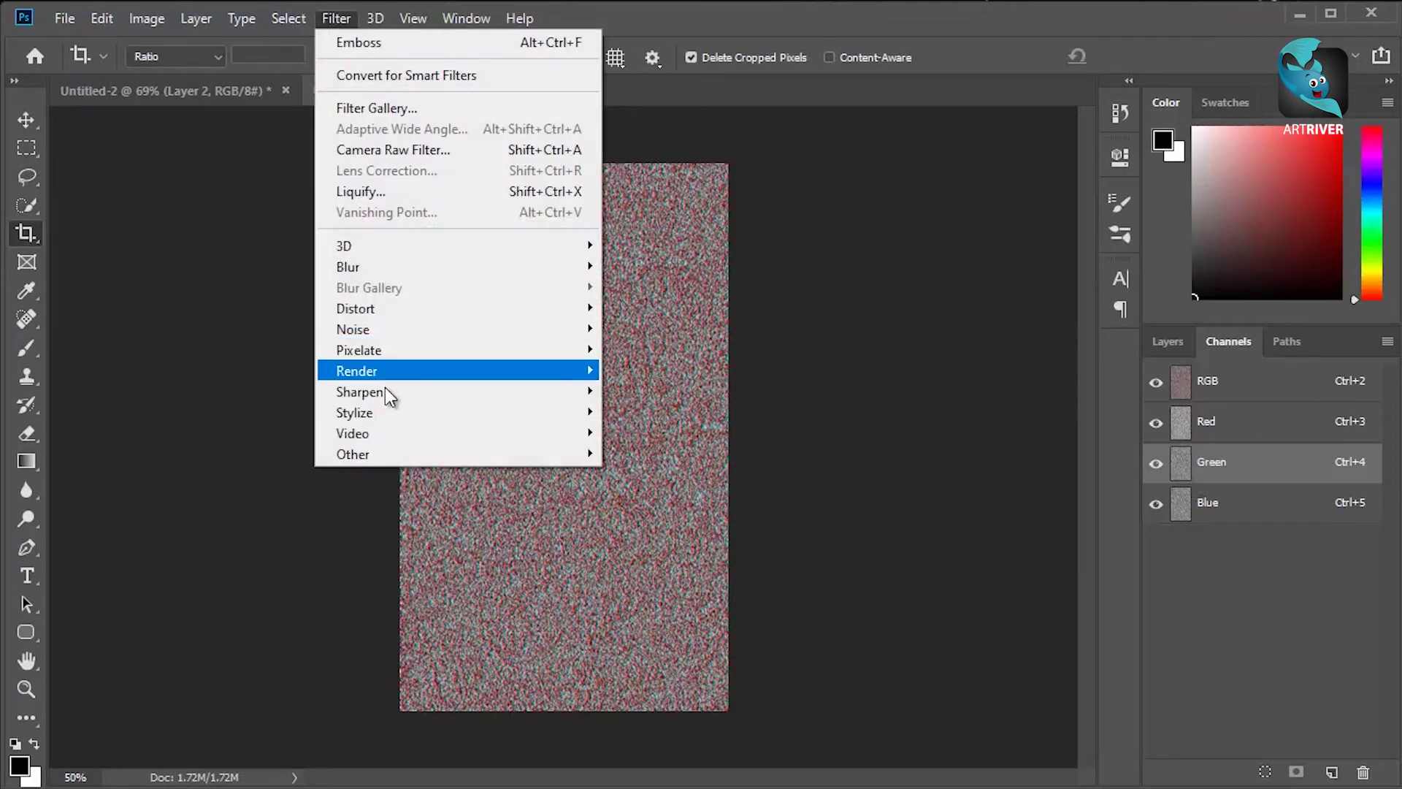
{"action": "mouse_move", "coordinate": [395, 411]}
{"action": "left_click", "coordinate": [650, 432]}
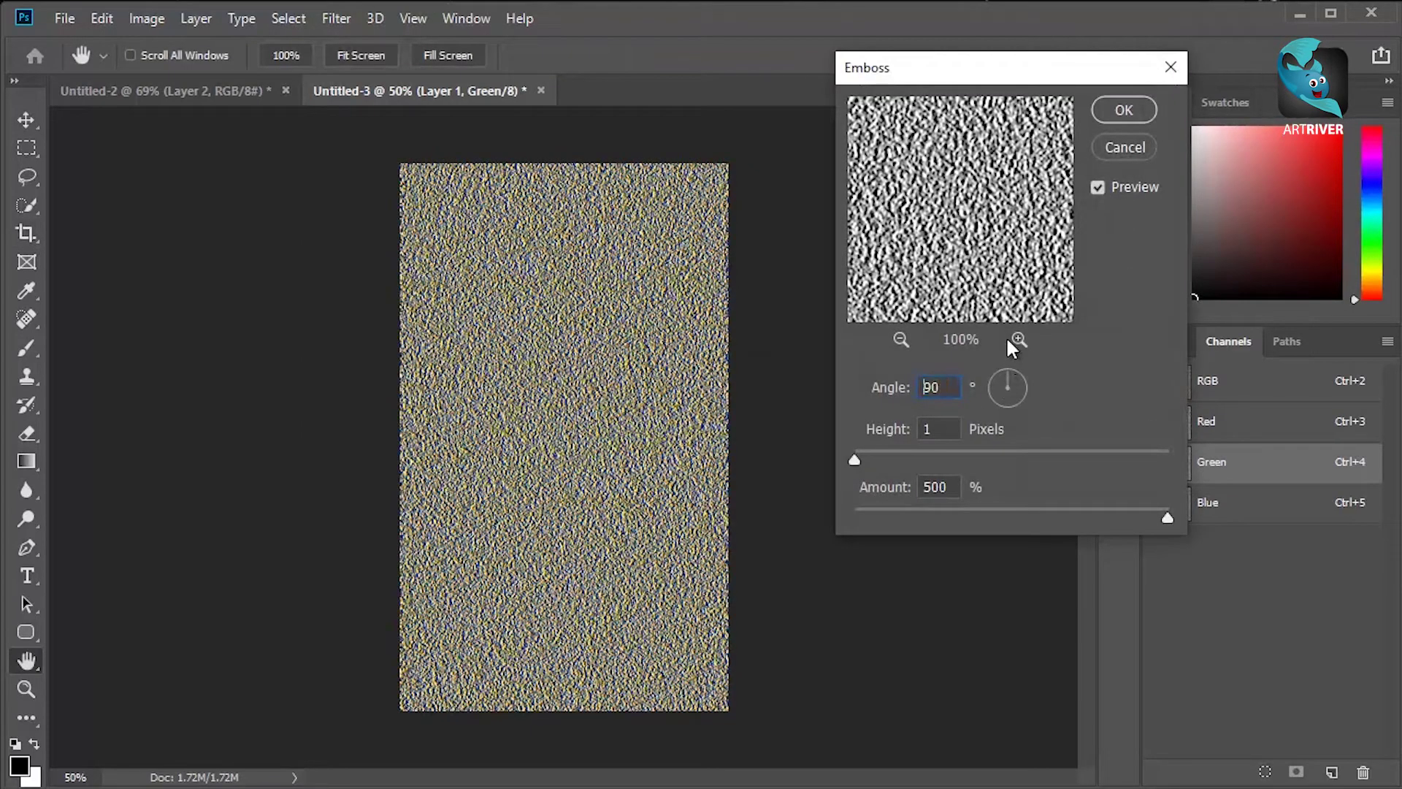
{"action": "left_click", "coordinate": [1118, 113]}
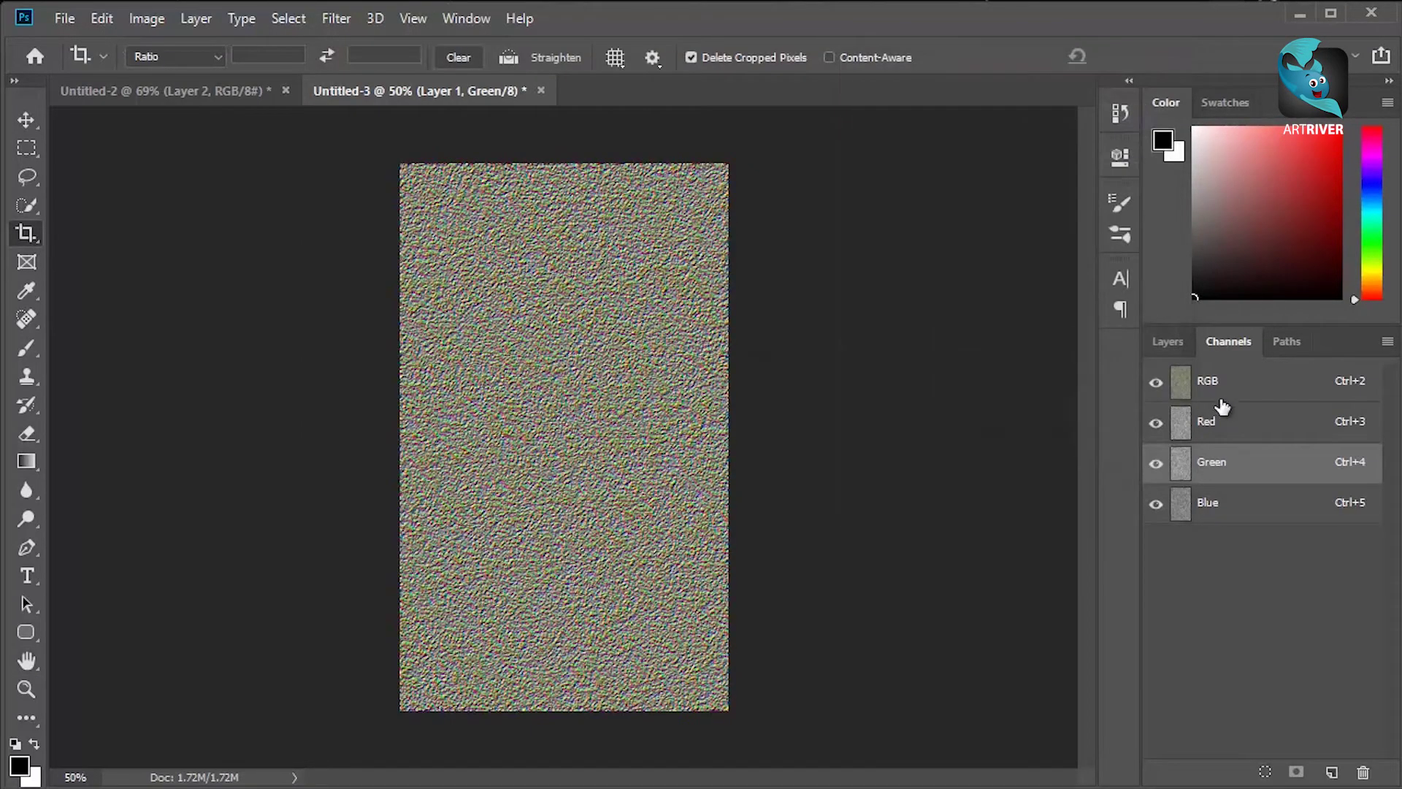
{"action": "left_click", "coordinate": [1210, 382]}
{"action": "left_click", "coordinate": [1168, 342]}
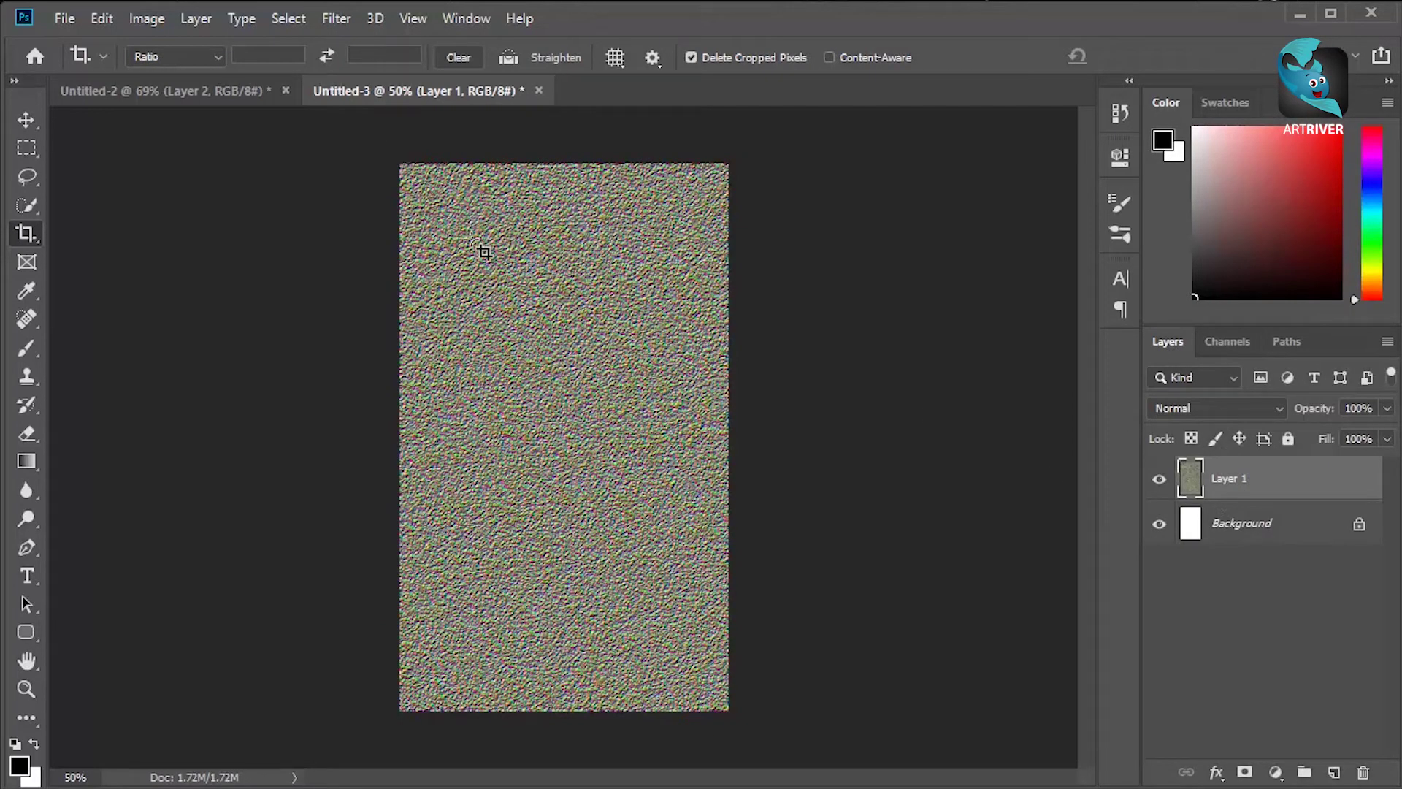
Stretch the embossed noise layer's lower edge in perspective far beyond both sides of the canvas to form horizontal water ripples
{"action": "scroll", "coordinate": [557, 340], "scroll_direction": "down", "scroll_amount": 1}
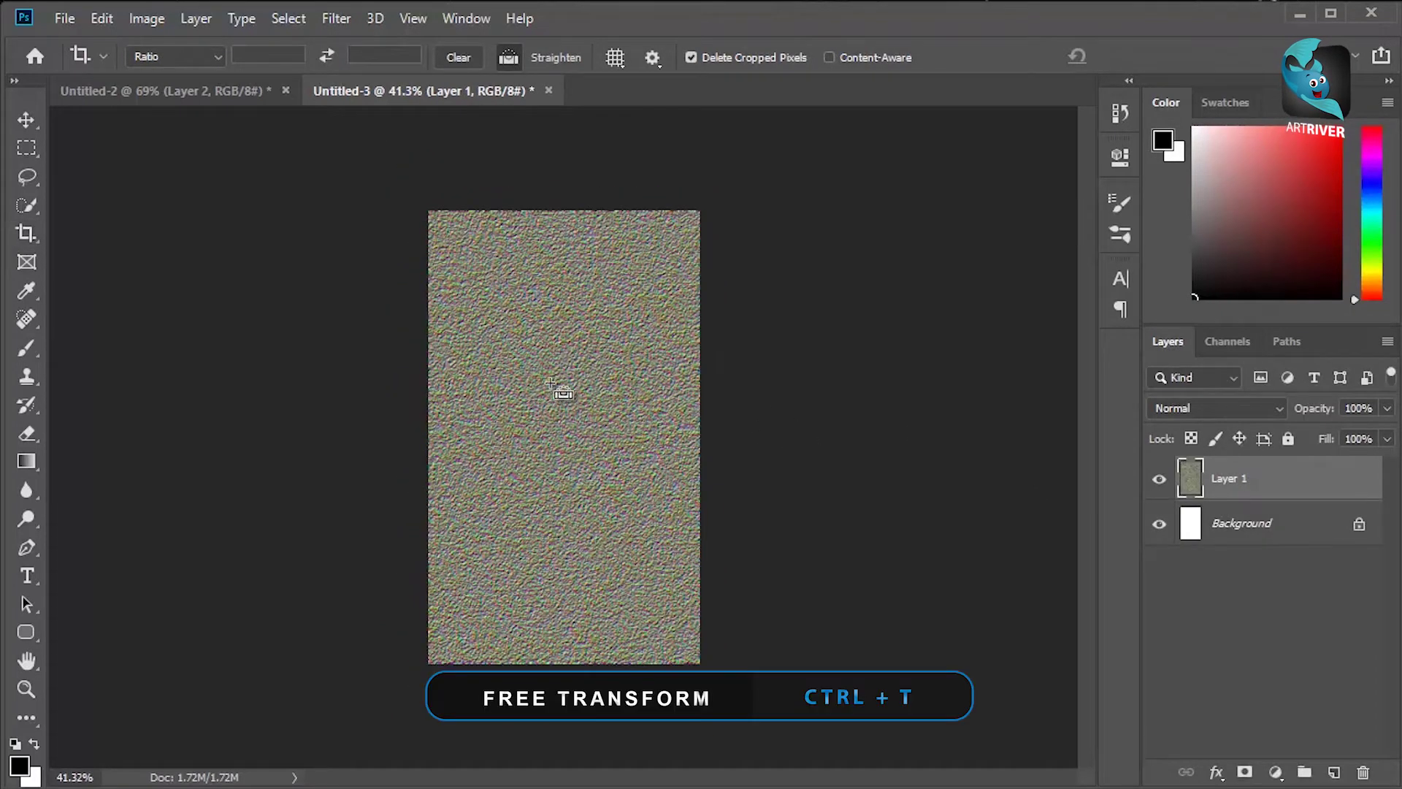
{"action": "key", "text": "ctrl+t"}
{"action": "right_click", "coordinate": [565, 338]}
{"action": "left_click", "coordinate": [625, 448]}
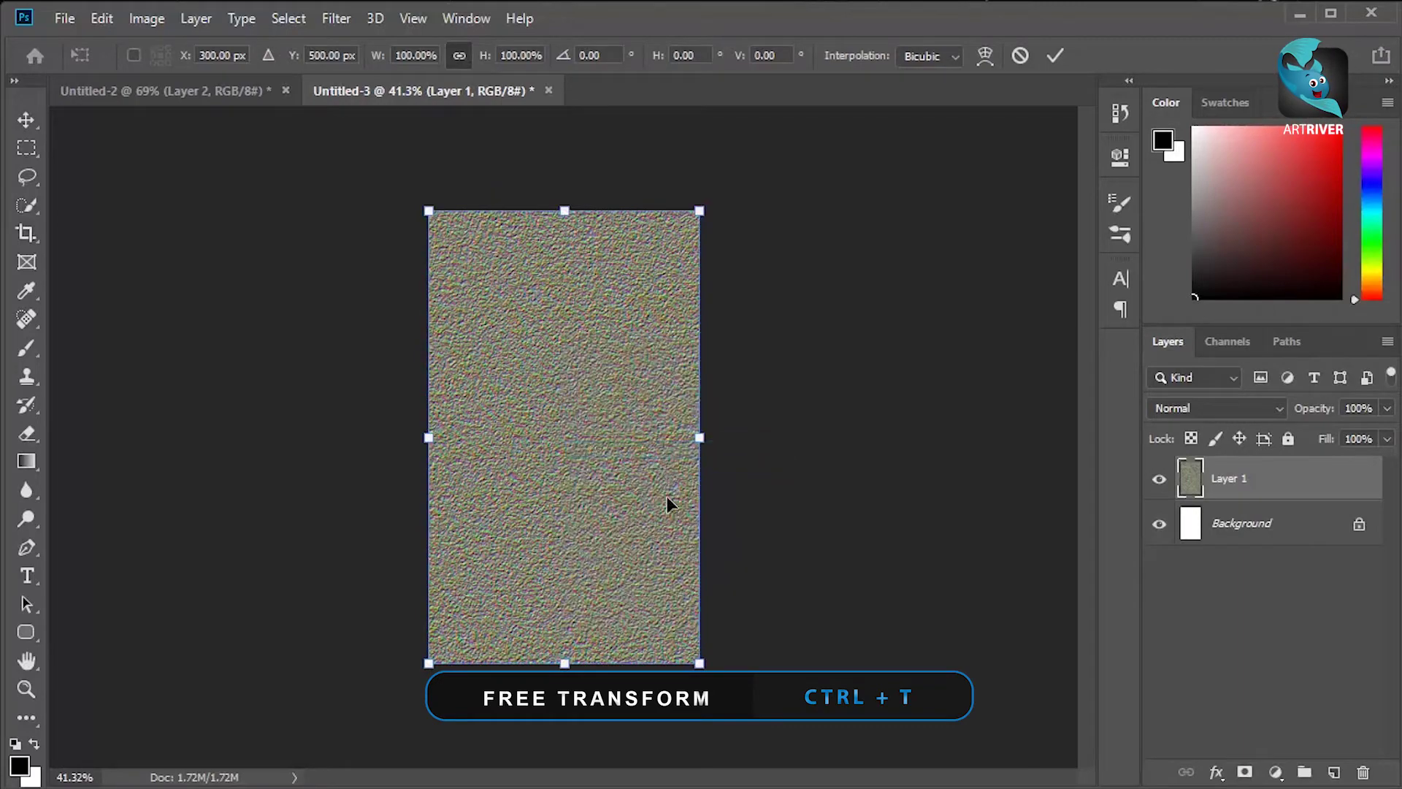
{"action": "left_click_drag", "start_coordinate": [720, 666], "coordinate": [1371, 641]}
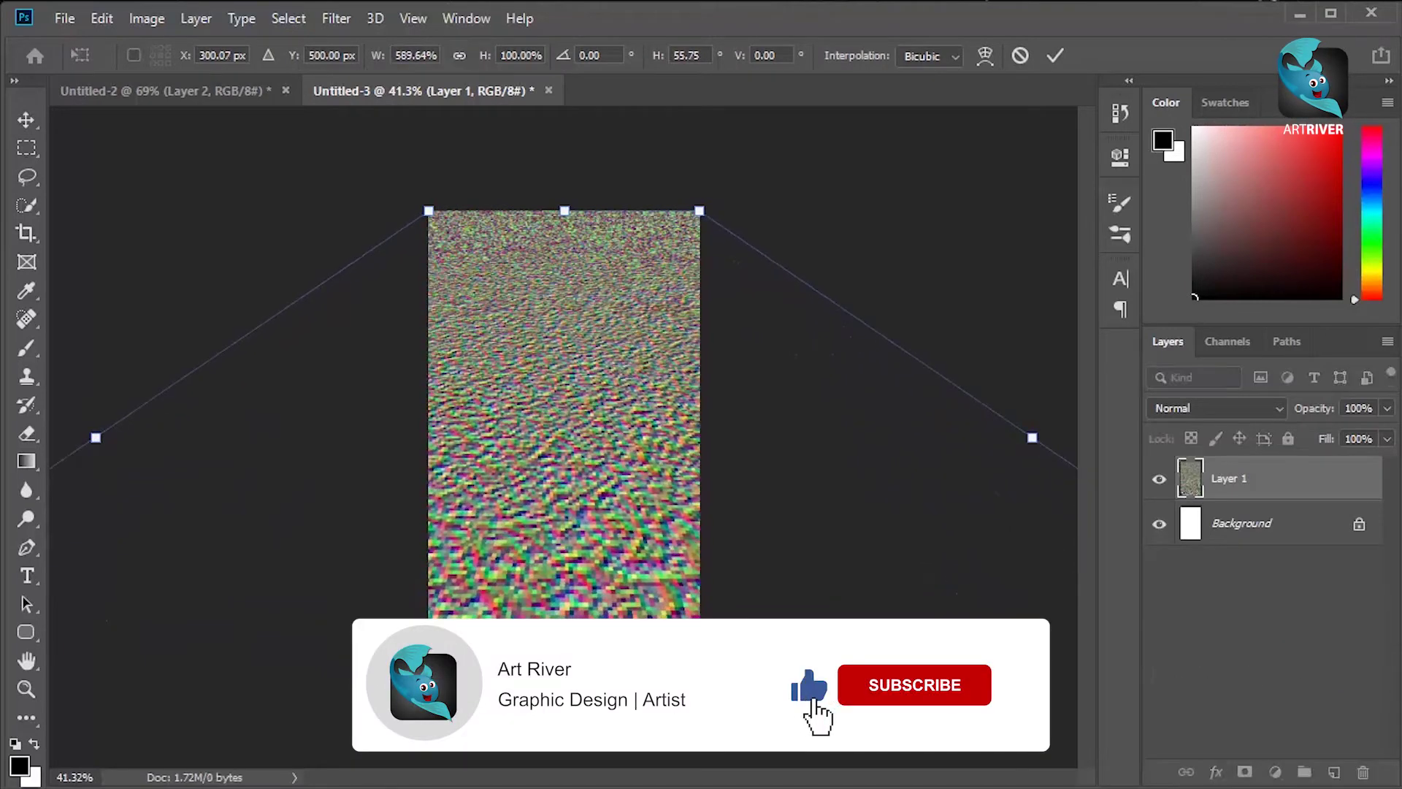
{"action": "scroll", "coordinate": [906, 624], "scroll_direction": "down", "scroll_amount": 10}
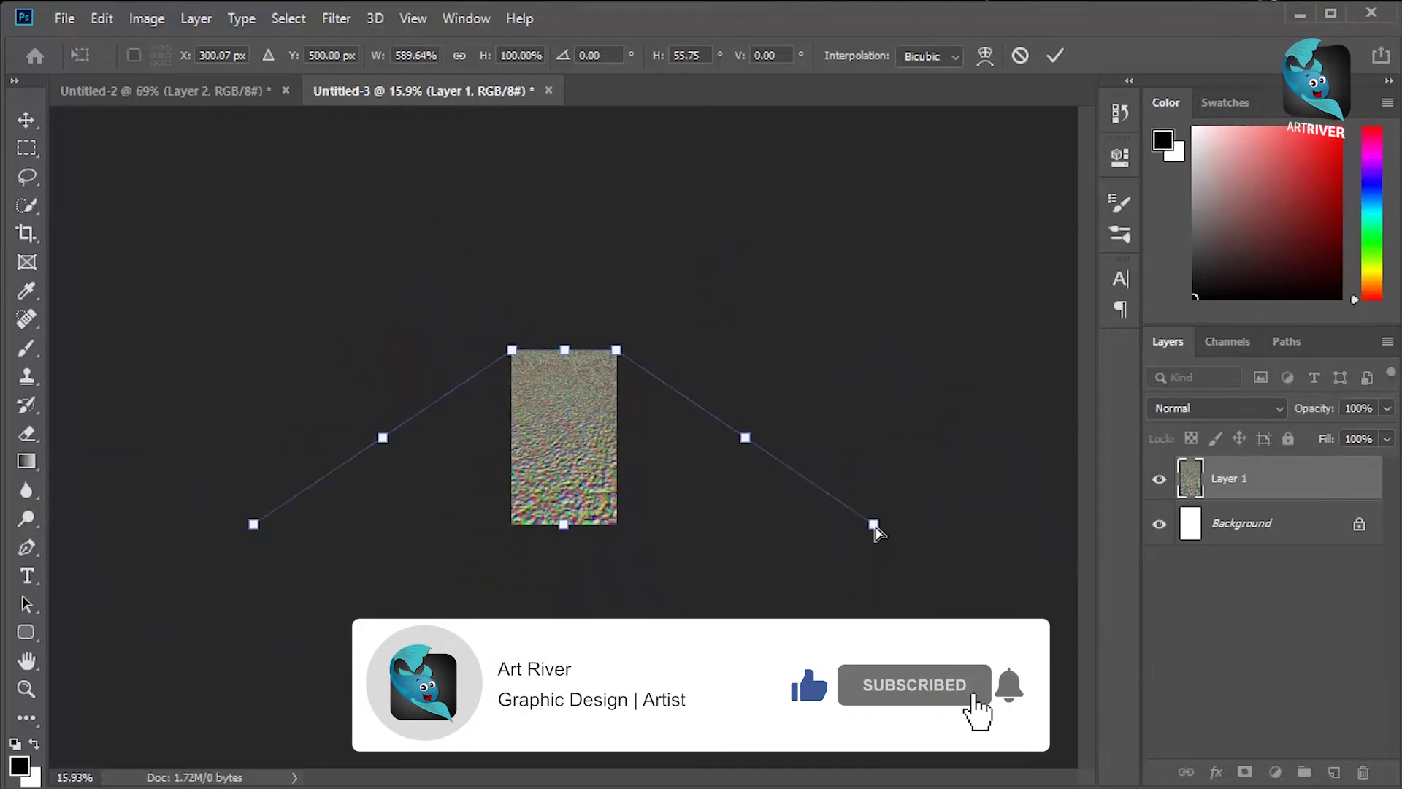
{"action": "left_click_drag", "start_coordinate": [883, 531], "coordinate": [1387, 522]}
{"action": "scroll", "coordinate": [889, 579], "scroll_direction": "down", "scroll_amount": 8}
{"action": "scroll", "coordinate": [829, 471], "scroll_direction": "down", "scroll_amount": 3}
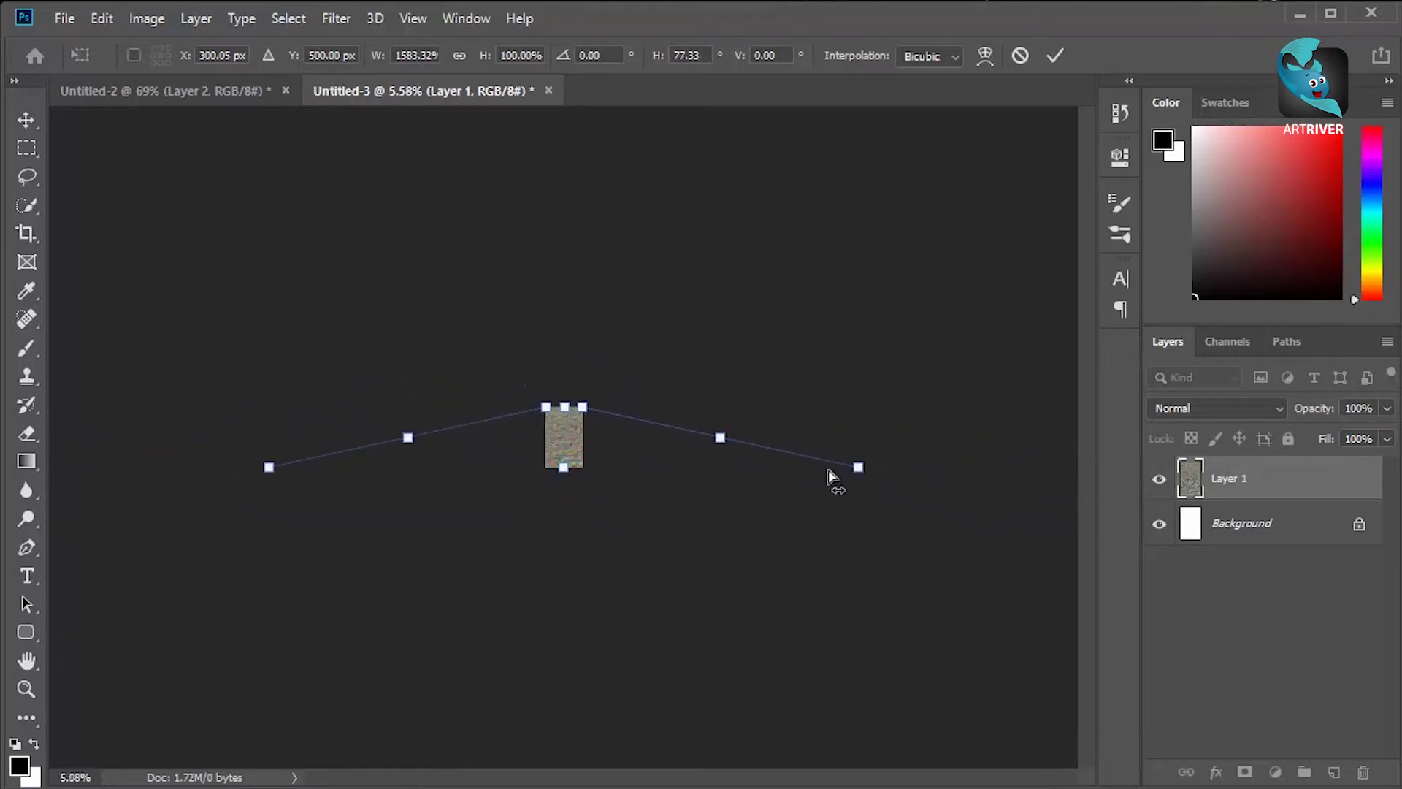
{"action": "left_click_drag", "start_coordinate": [785, 462], "coordinate": [1122, 453]}
{"action": "key", "text": "Return"}
{"action": "key", "text": "c"}
{"action": "key", "text": "ctrl+0"}
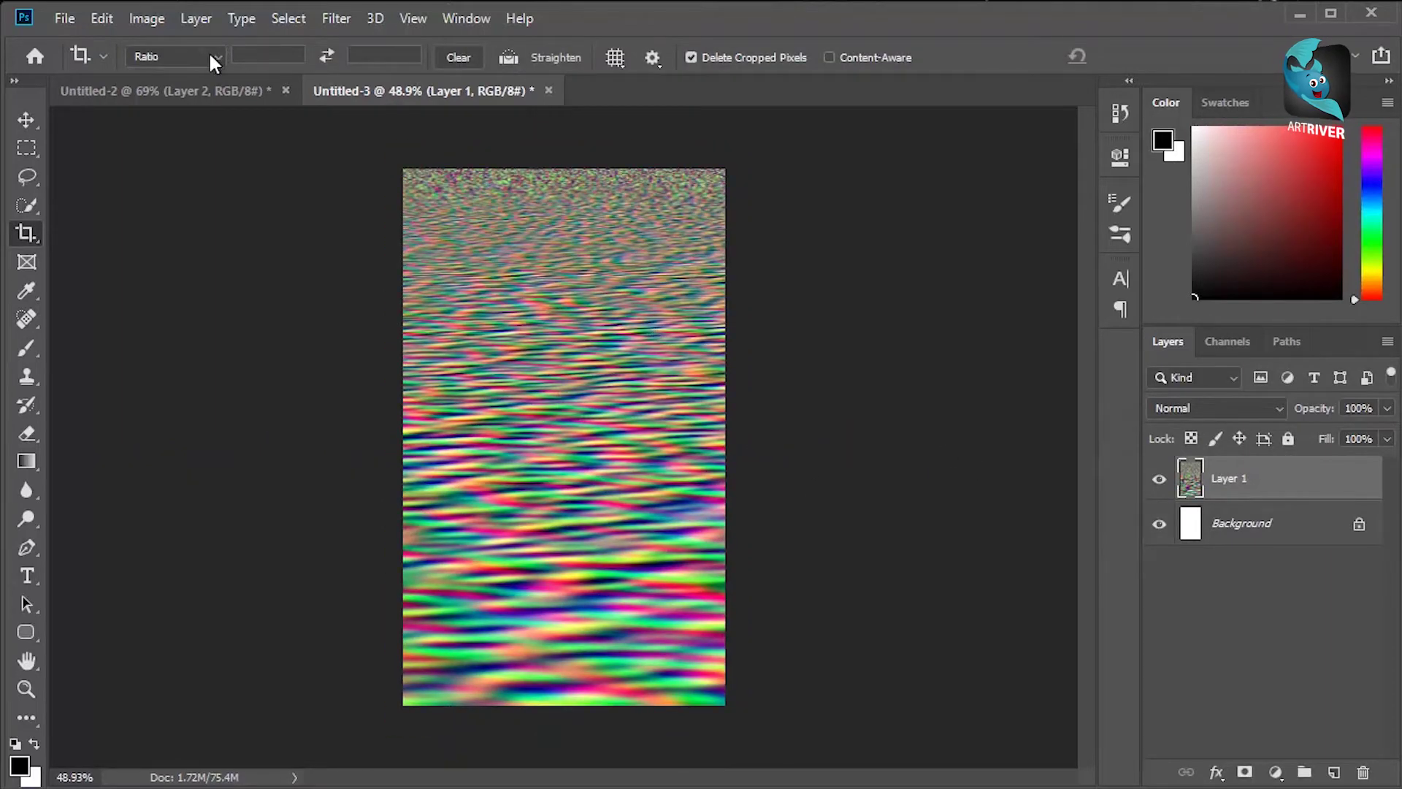
Save the ripple document to the Desktop as a Photoshop file named "Water Replection - displace map", keeping Maximize Compatibility on
{"action": "left_click", "coordinate": [63, 18]}
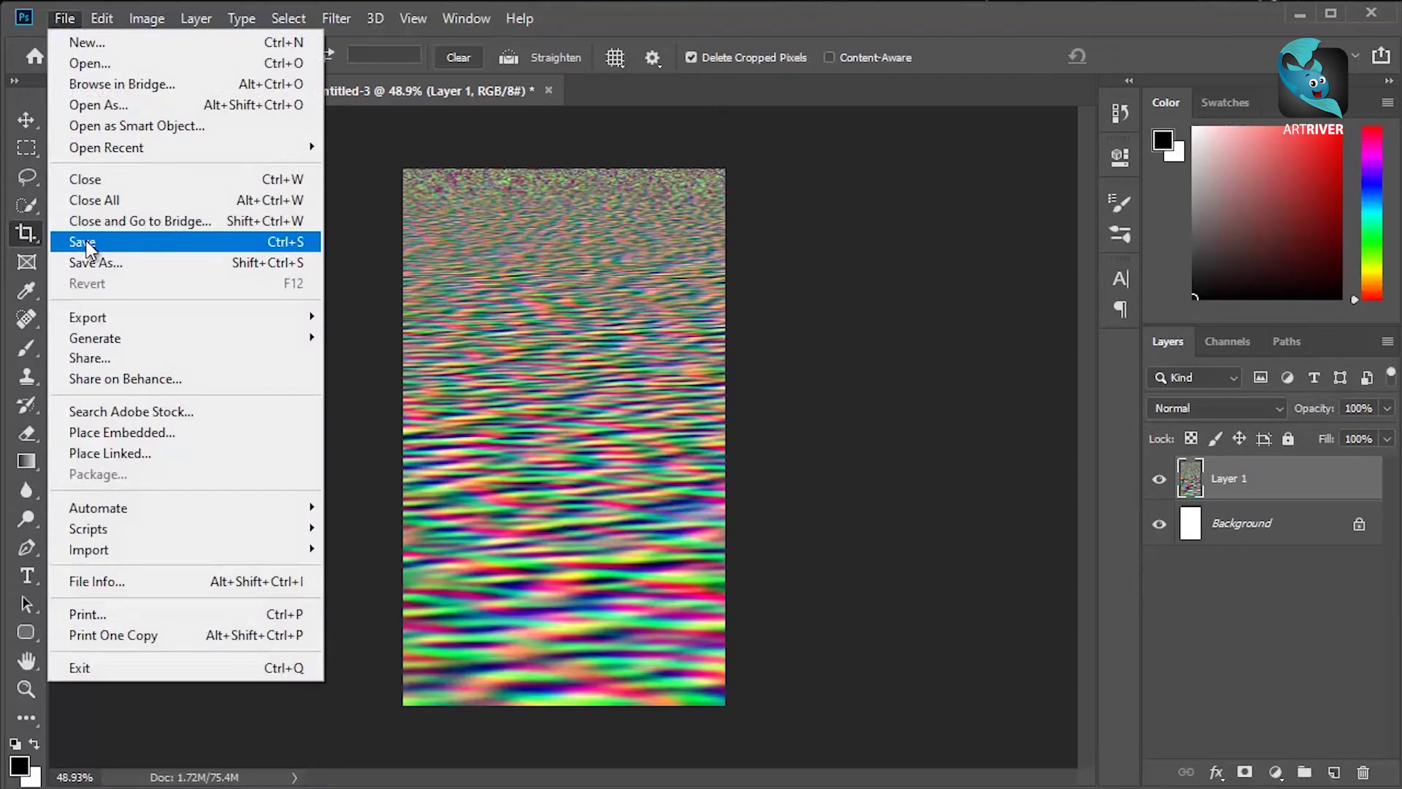
{"action": "left_click", "coordinate": [120, 265]}
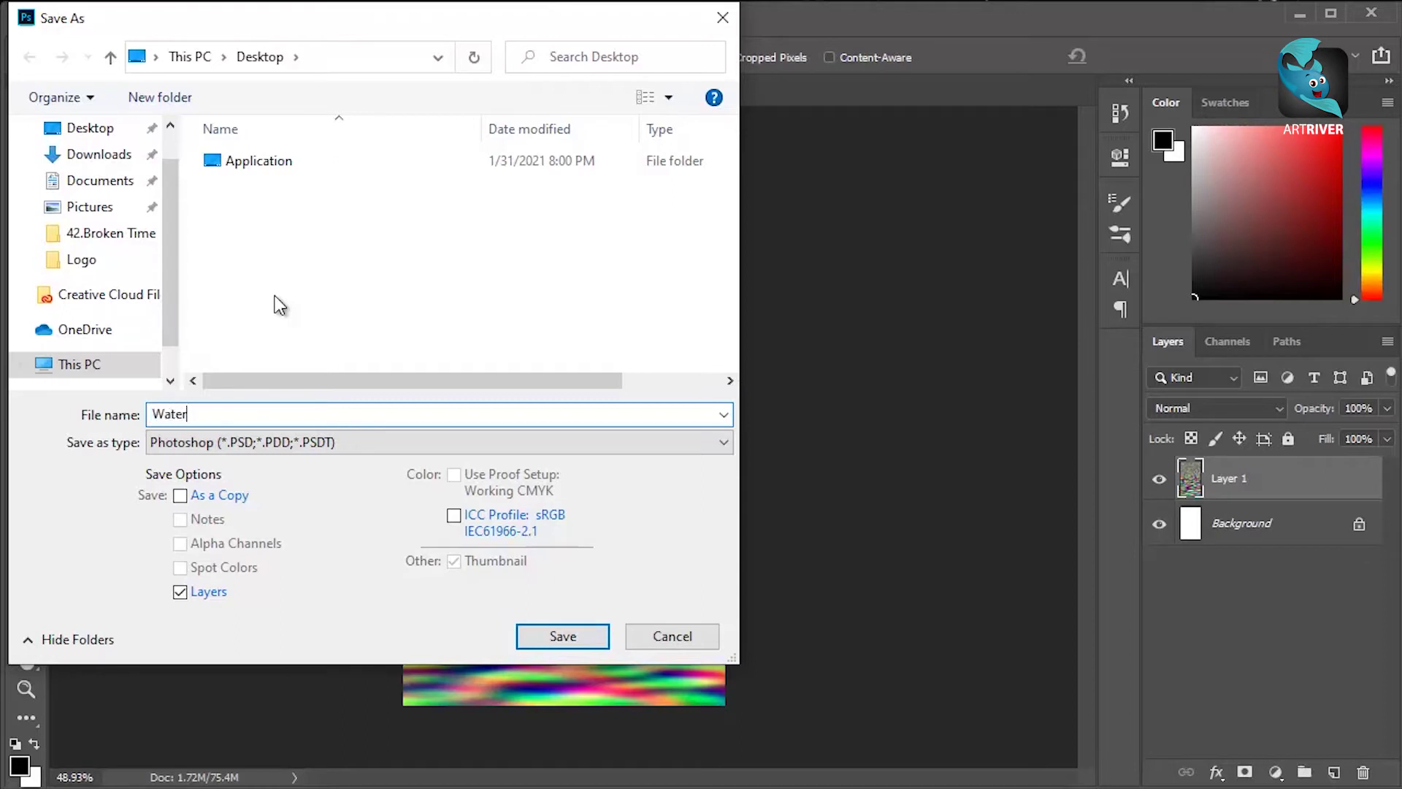
{"action": "type", "text": "Water Replection - displace map"}
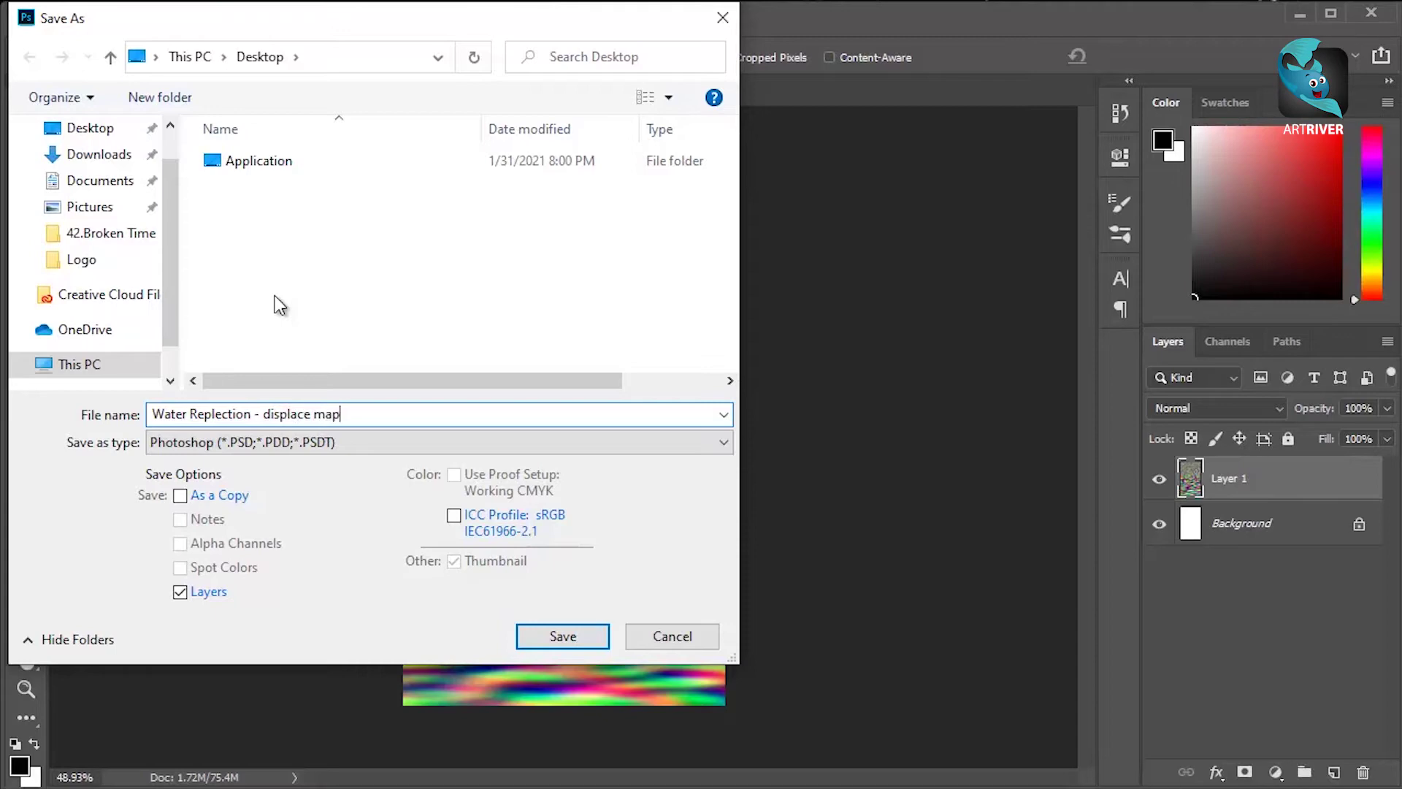
{"action": "key", "text": "Return"}
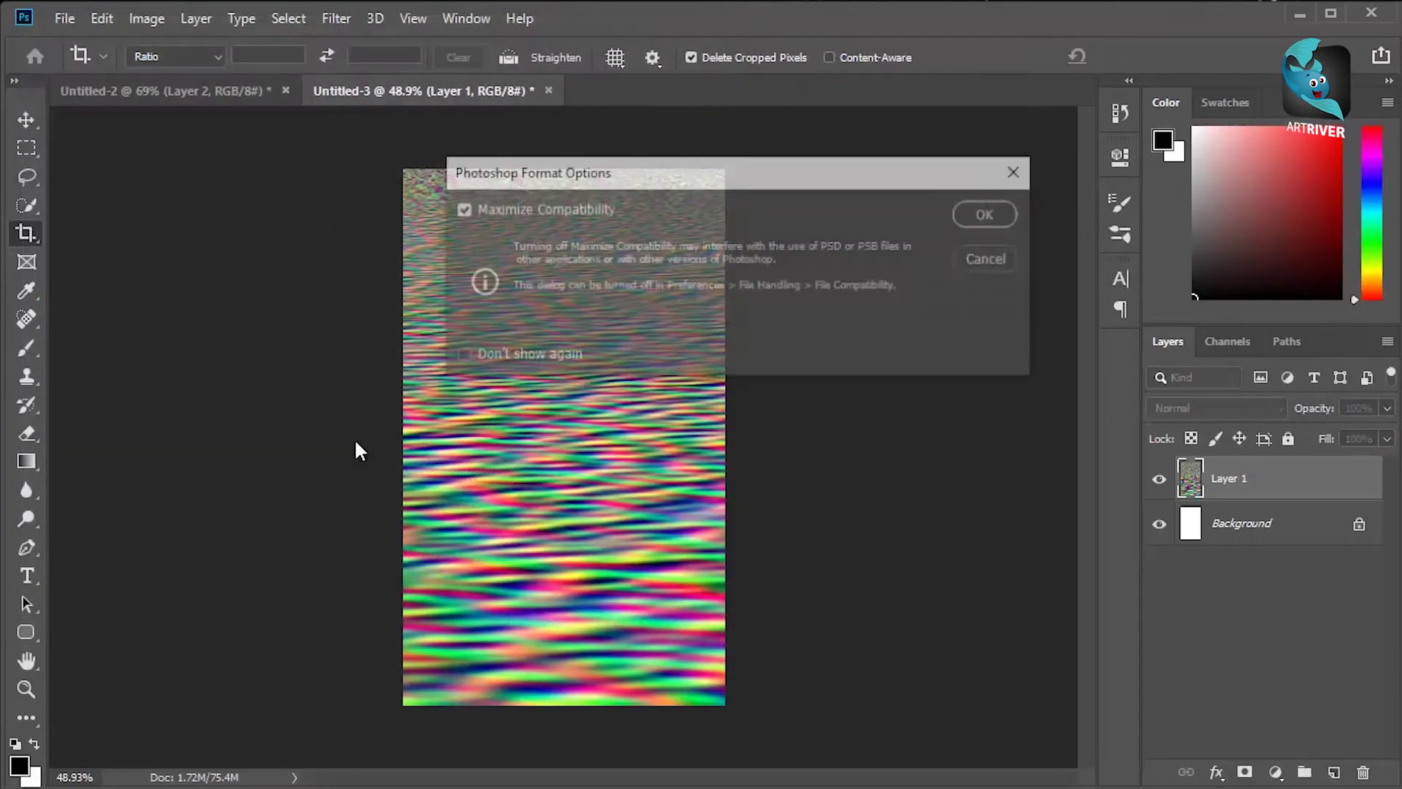
{"action": "left_click", "coordinate": [987, 215]}
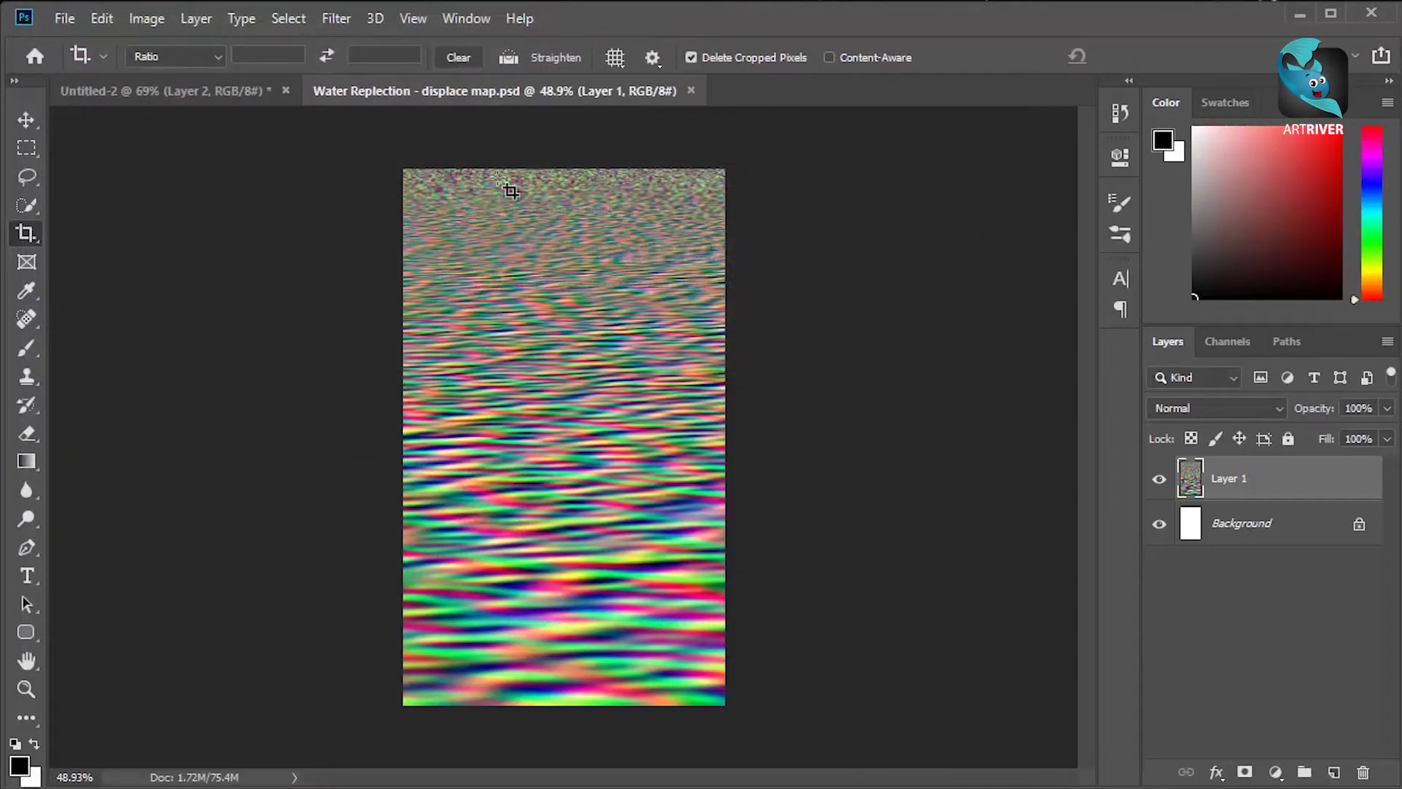
In the leopard document, apply Displace to Layer 2 with horizontal scale 10, vertical scale 40, Stretch To Fit and the "Water Replection - displace map" file
{"action": "left_click", "coordinate": [182, 93]}
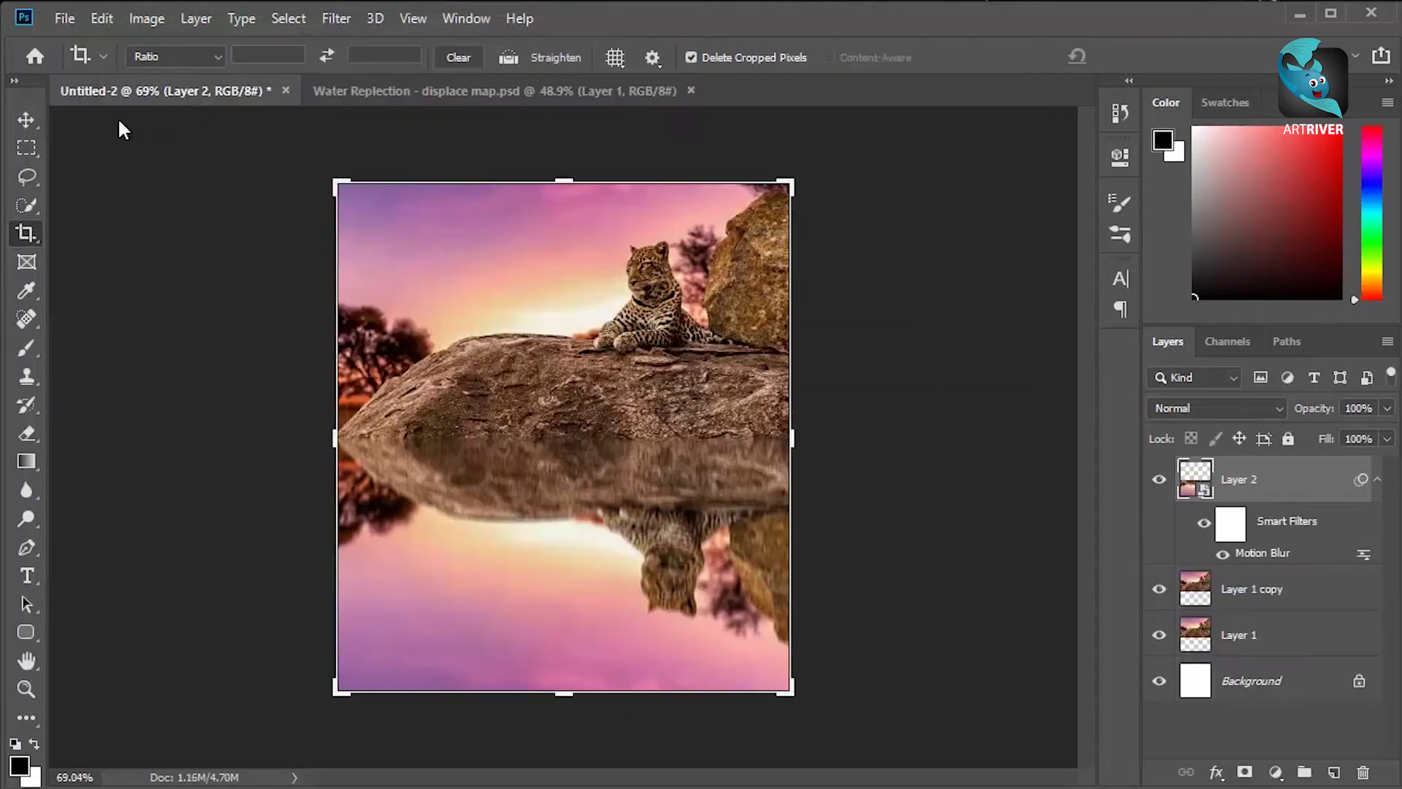
{"action": "left_click", "coordinate": [33, 116]}
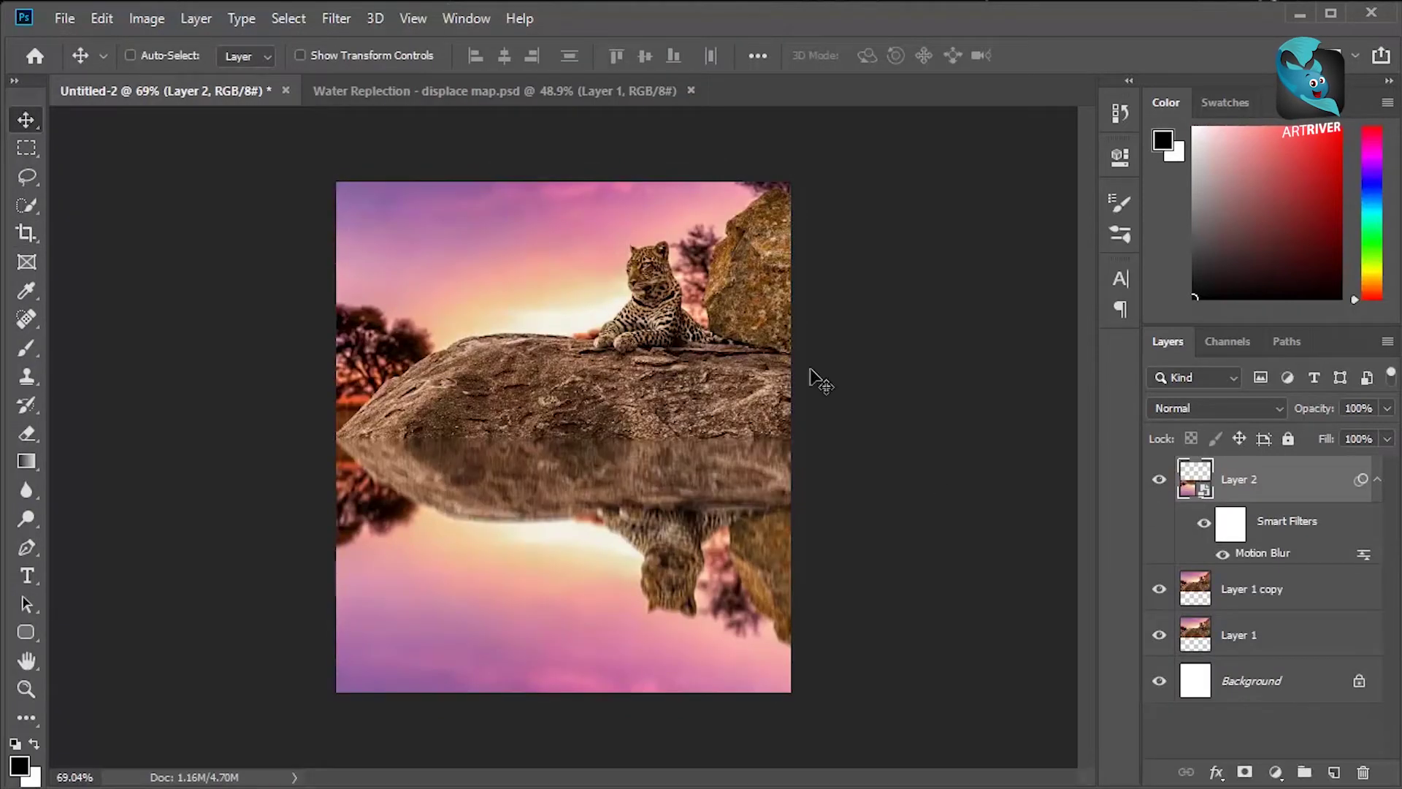
{"action": "left_click", "coordinate": [339, 20]}
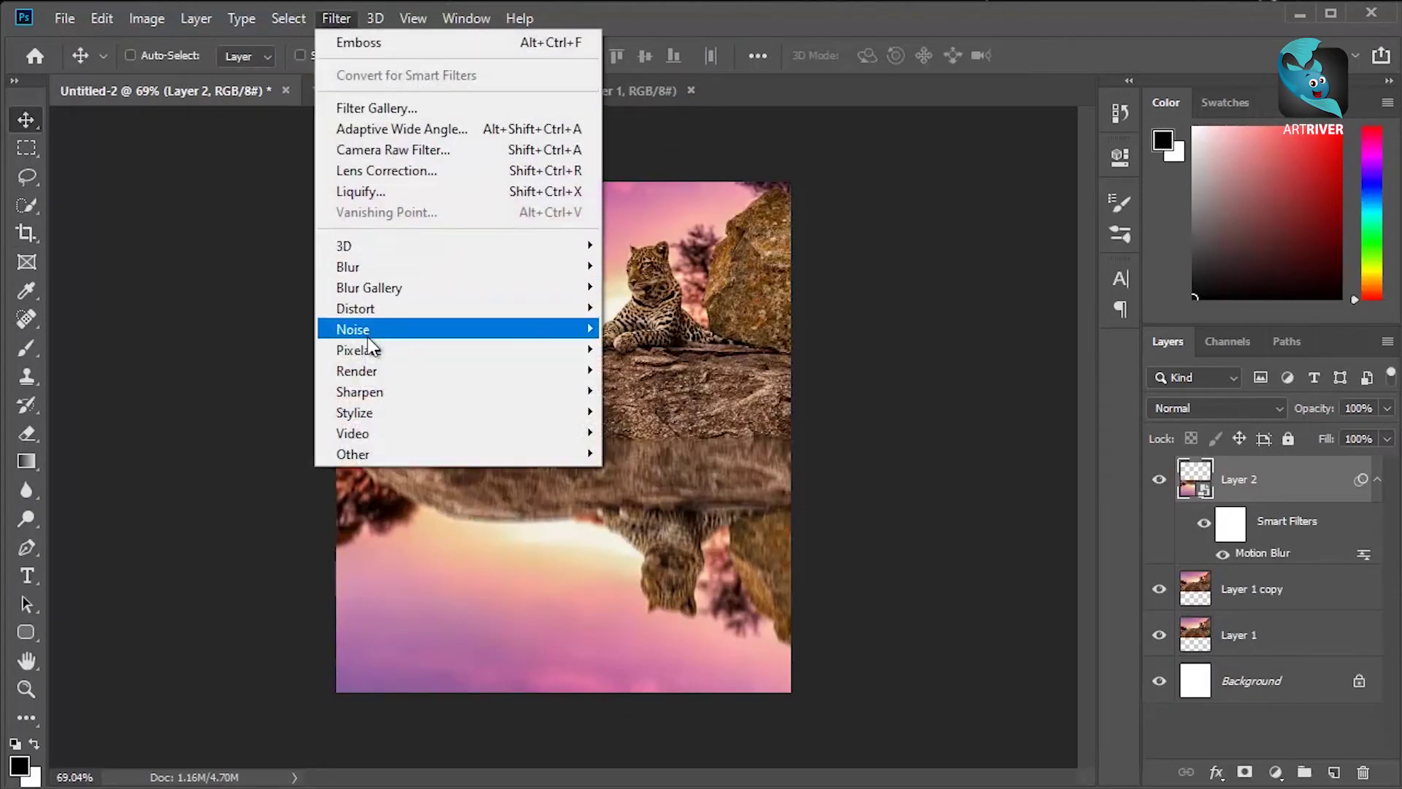
{"action": "mouse_move", "coordinate": [387, 420]}
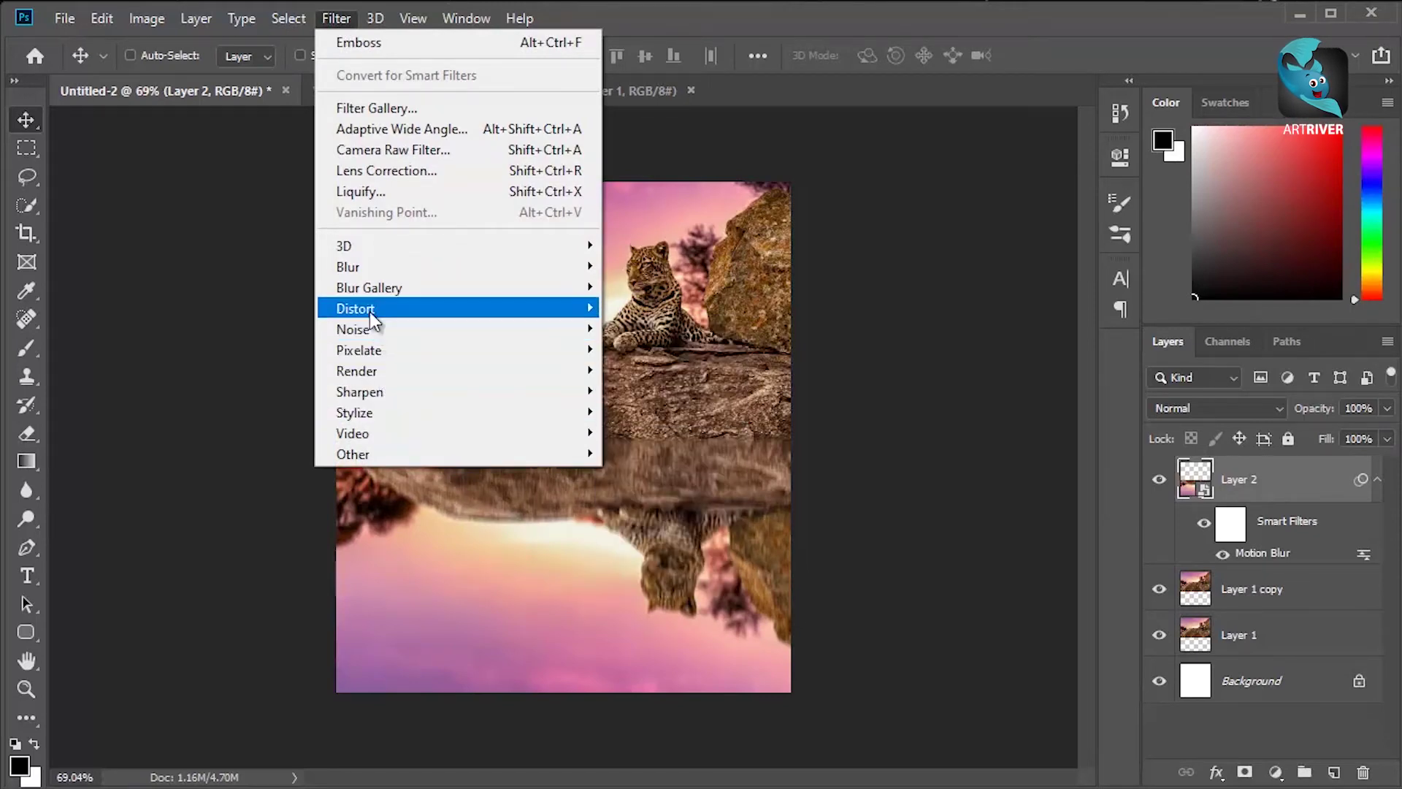
{"action": "mouse_move", "coordinate": [369, 309]}
{"action": "left_click", "coordinate": [641, 309]}
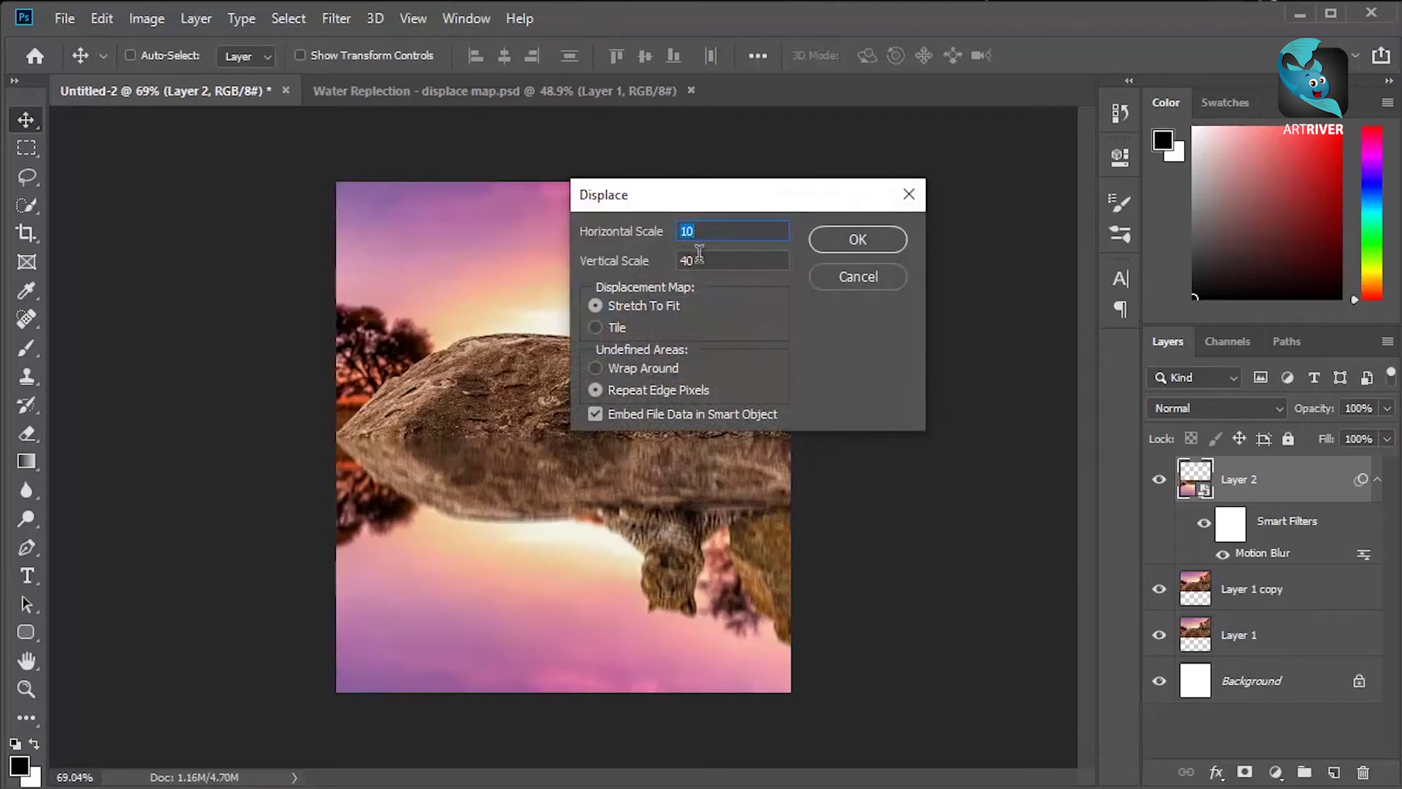
{"action": "key", "text": "Tab"}
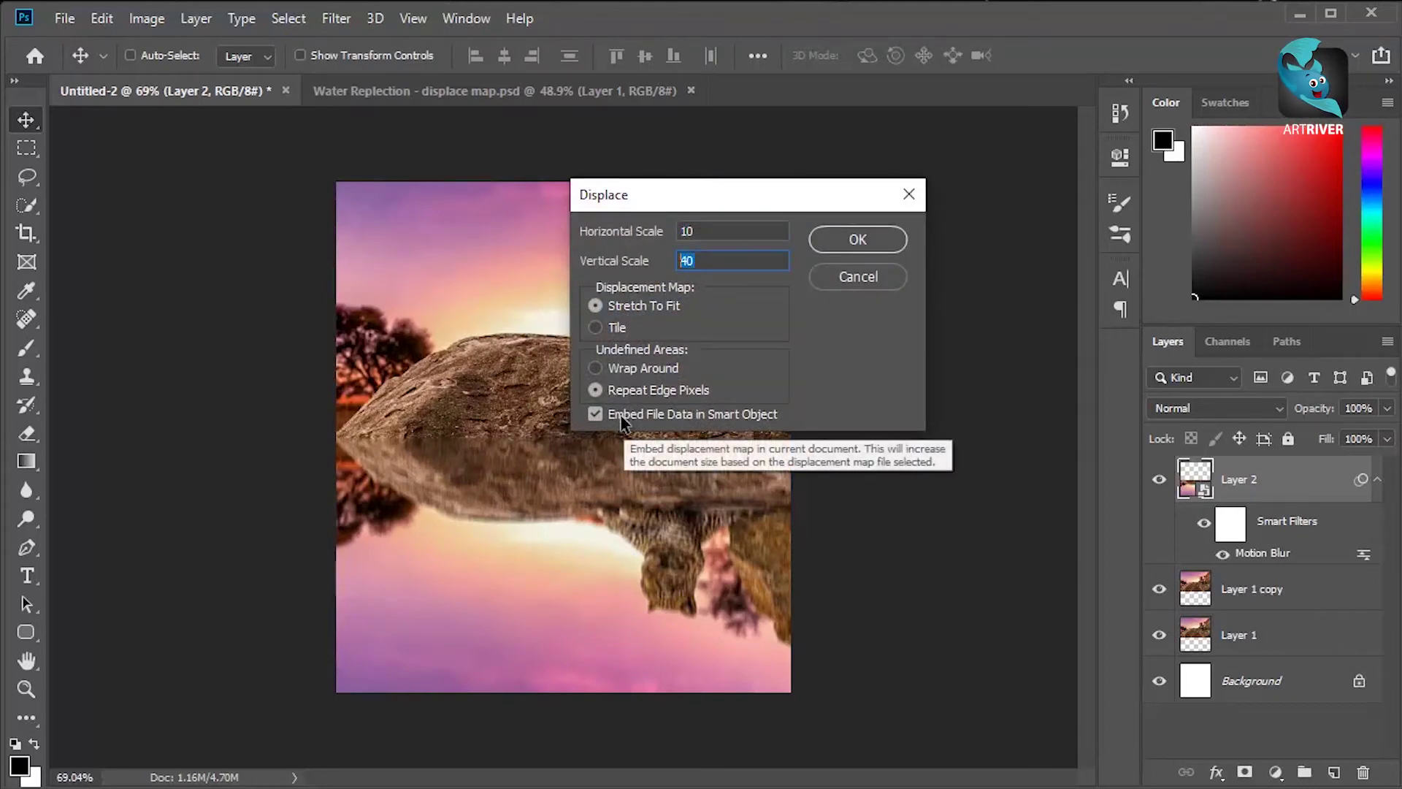
{"action": "left_click", "coordinate": [838, 244]}
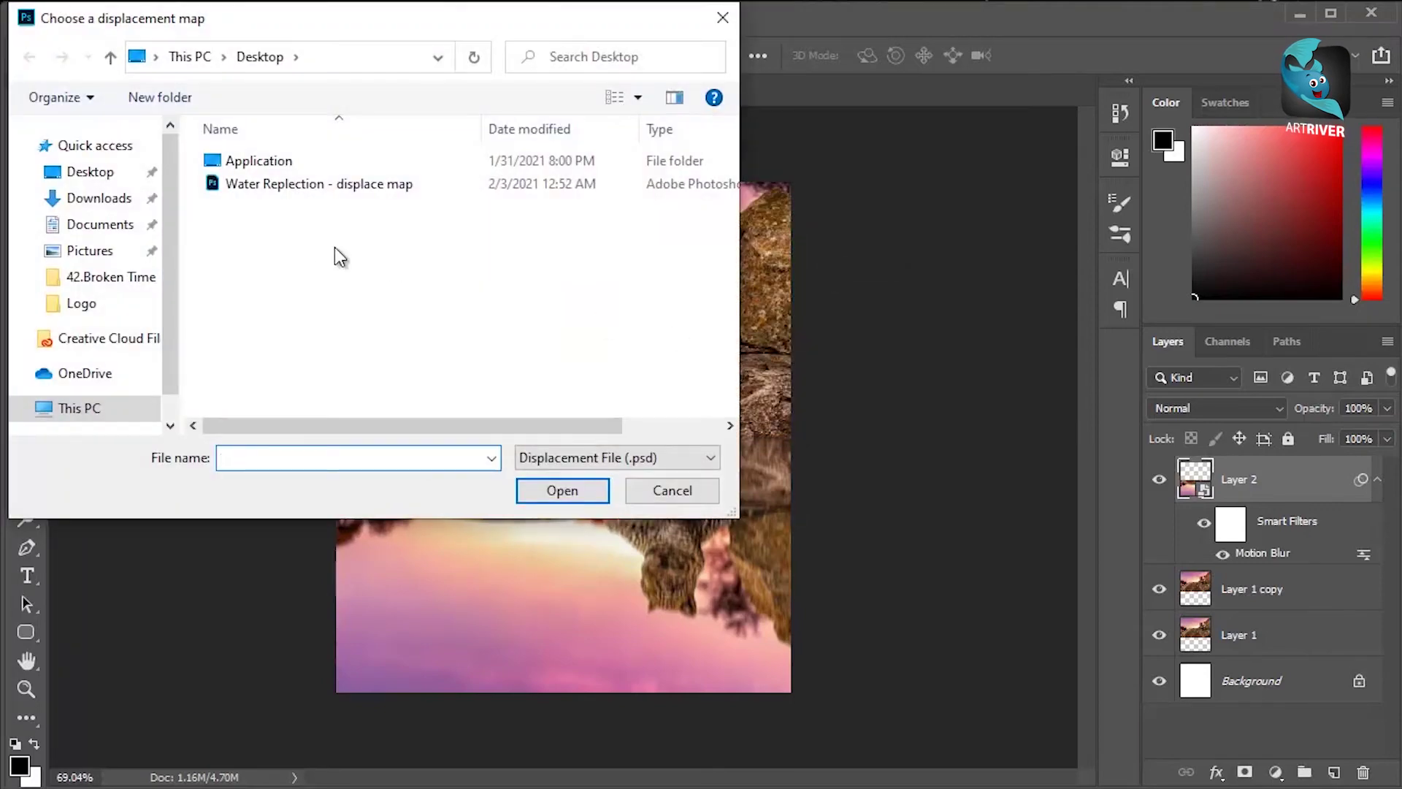
{"action": "left_click", "coordinate": [355, 192]}
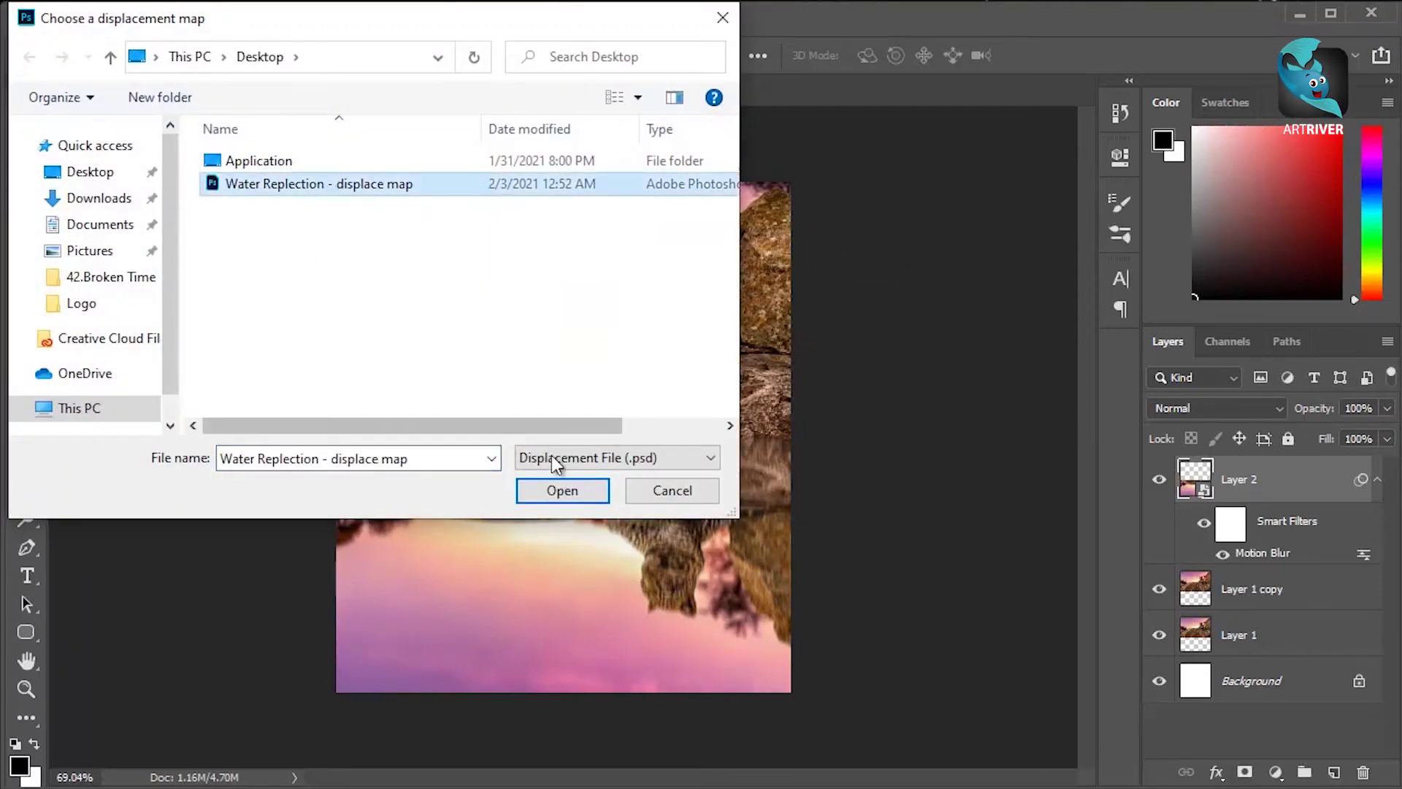
{"action": "left_click", "coordinate": [564, 488]}
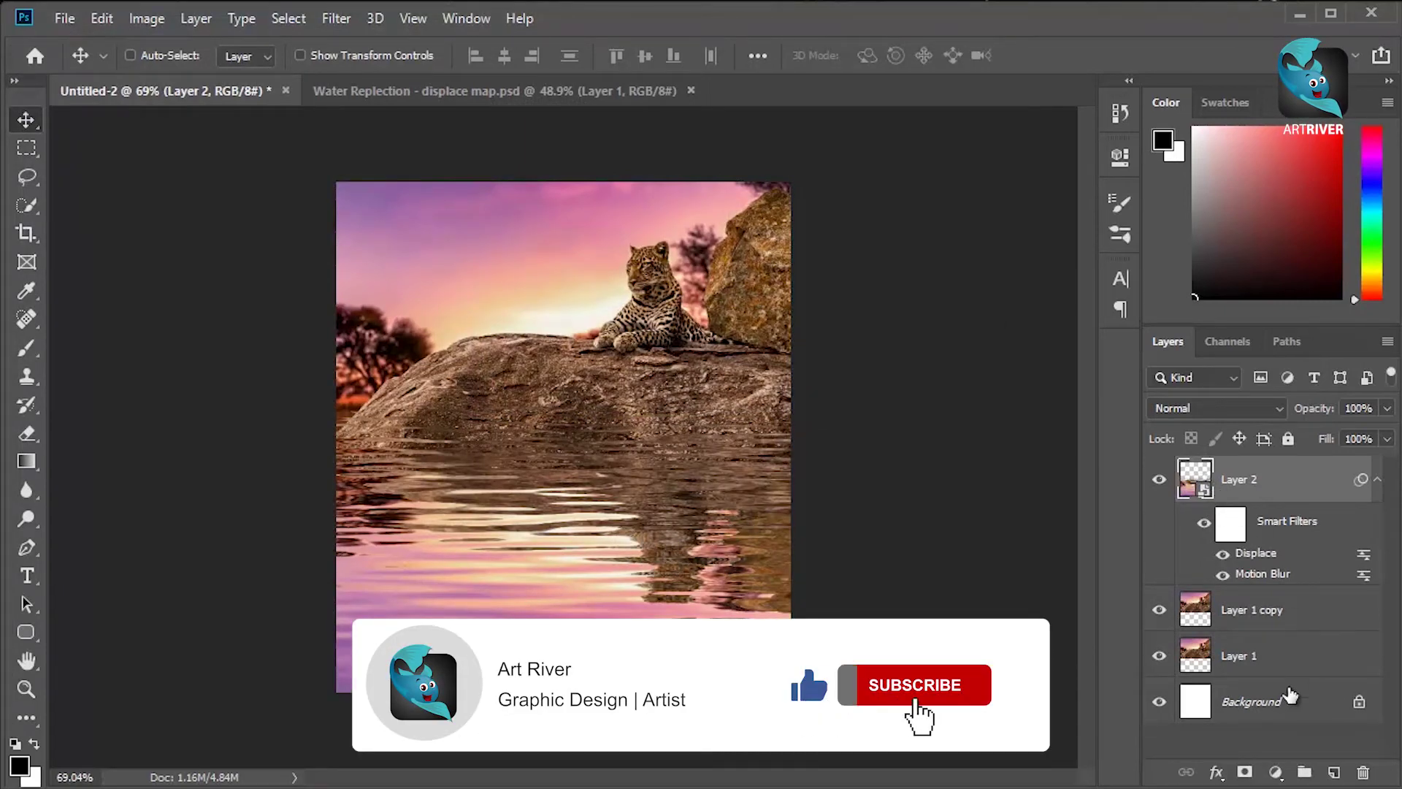
Add a layer mask to Layer 2 and paint it black with a soft brush along the waterline to blend the rock's base
{"action": "left_click", "coordinate": [1244, 771]}
{"action": "key", "text": "b"}
{"action": "mouse_move", "coordinate": [487, 423]}
{"action": "left_mouse_down"}
{"action": "mouse_move", "coordinate": [332, 412]}
{"action": "mouse_move", "coordinate": [865, 408]}
{"action": "mouse_move", "coordinate": [309, 419]}
{"action": "mouse_move", "coordinate": [847, 410]}
{"action": "left_mouse_up"}
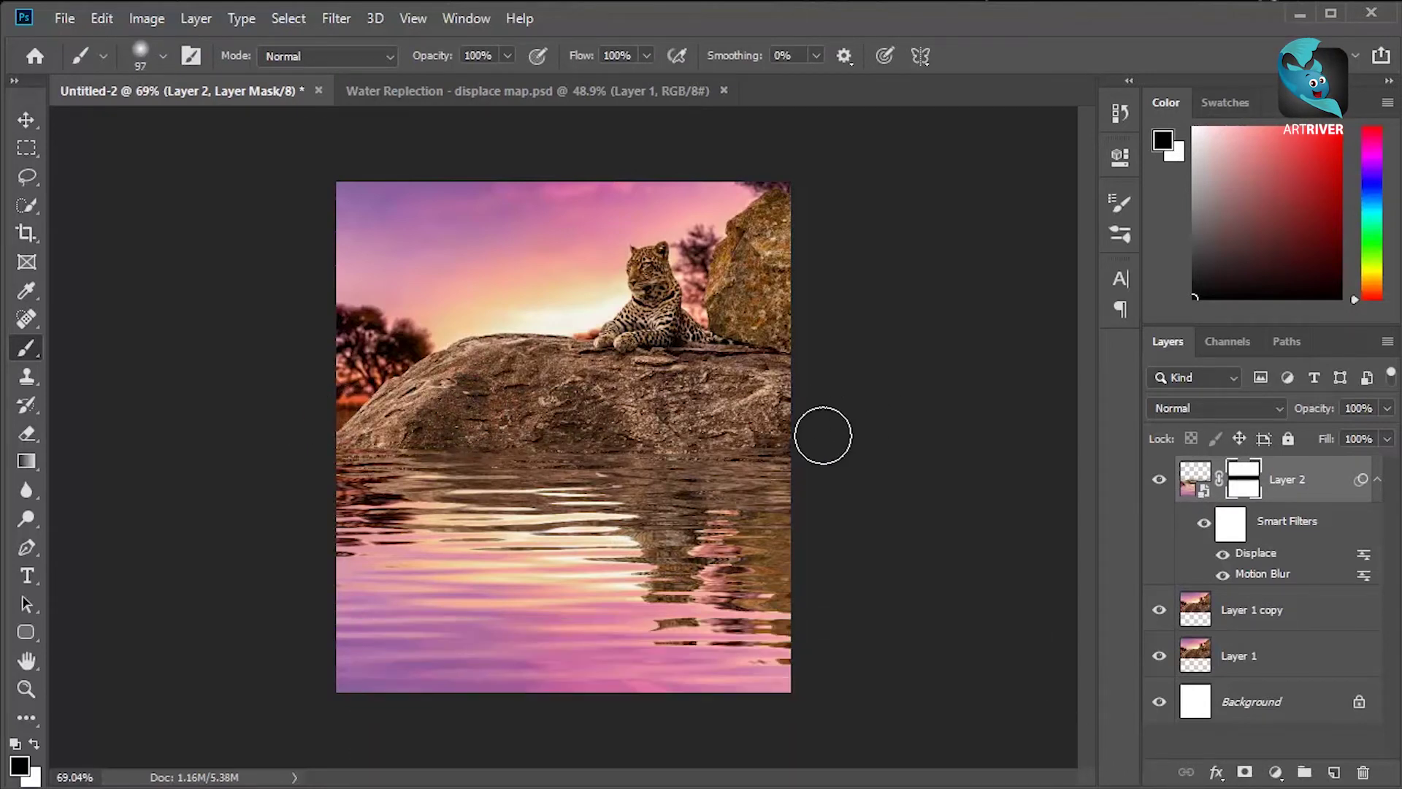
{"action": "key", "text": "v"}
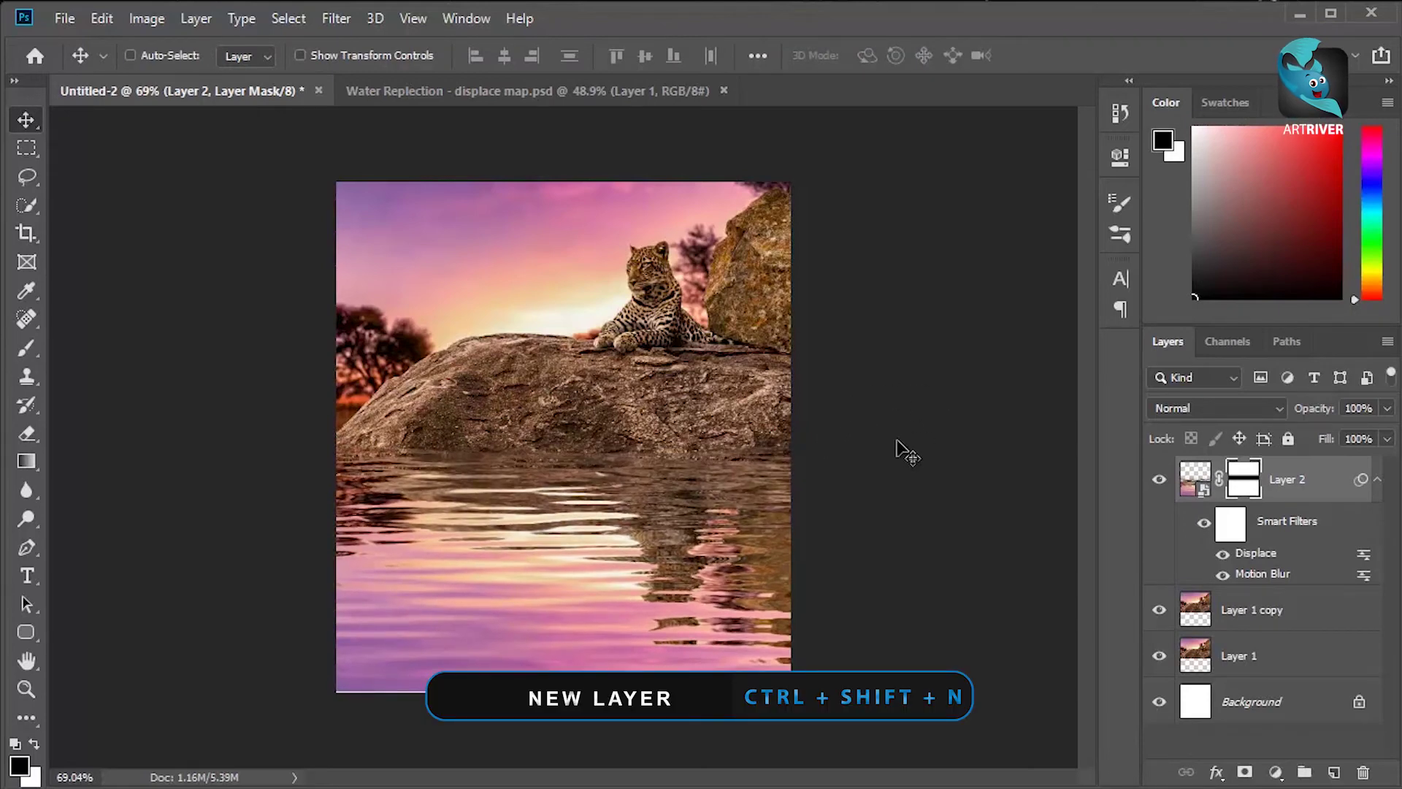
Add a new layer on top and draw a narrow black-to-transparent reflected gradient across the waterline
{"action": "left_click", "coordinate": [1333, 771]}
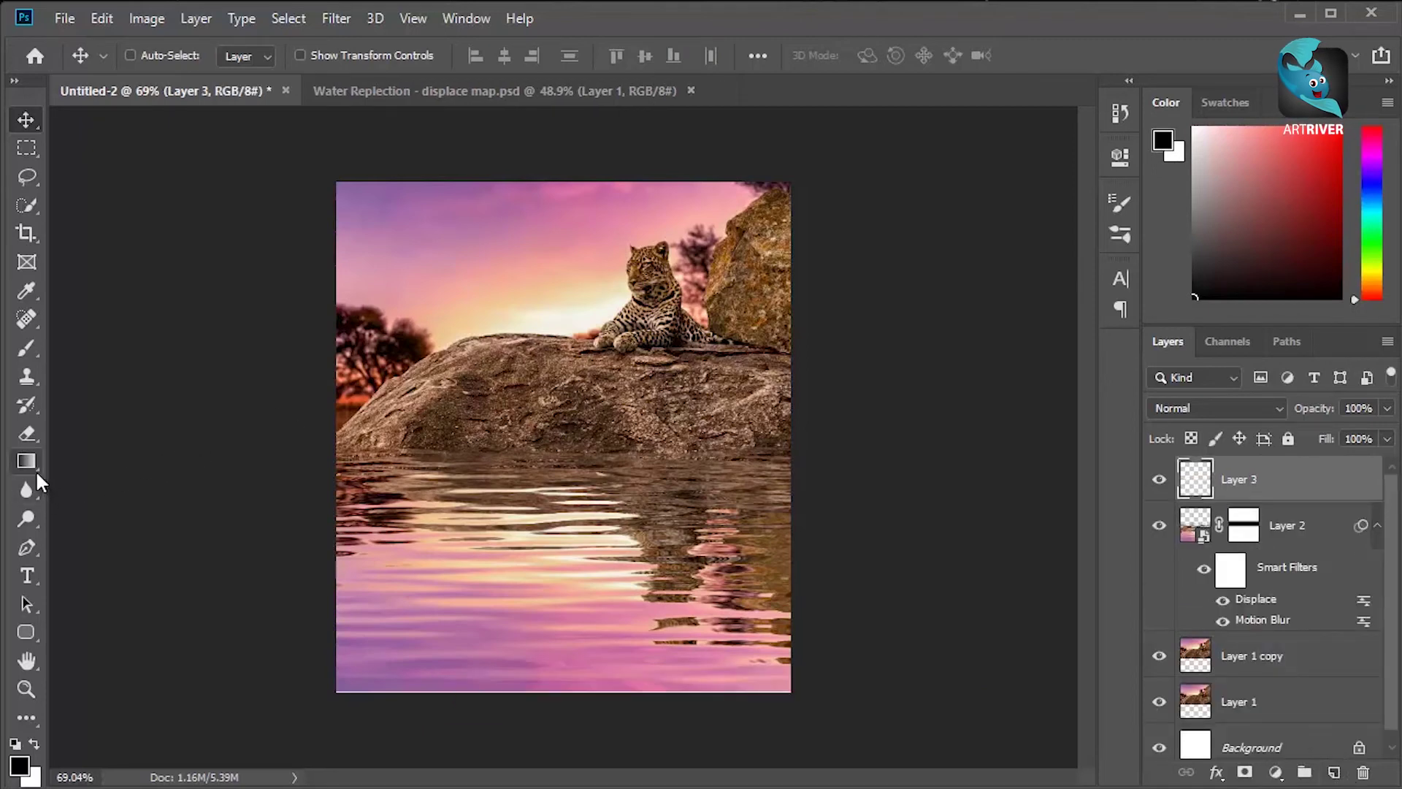
{"action": "key", "text": "g"}
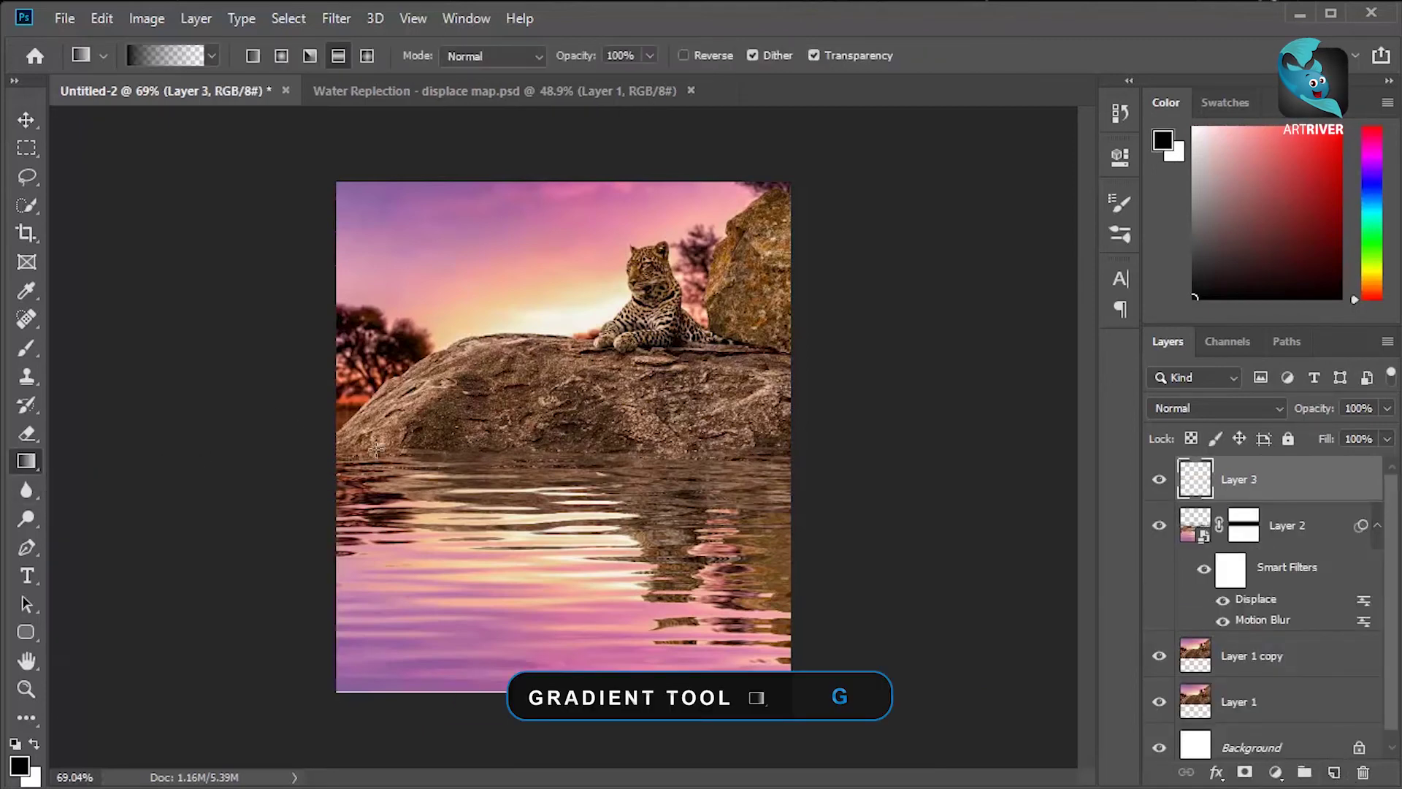
{"action": "left_click_drag", "start_coordinate": [548, 449], "coordinate": [548, 482]}
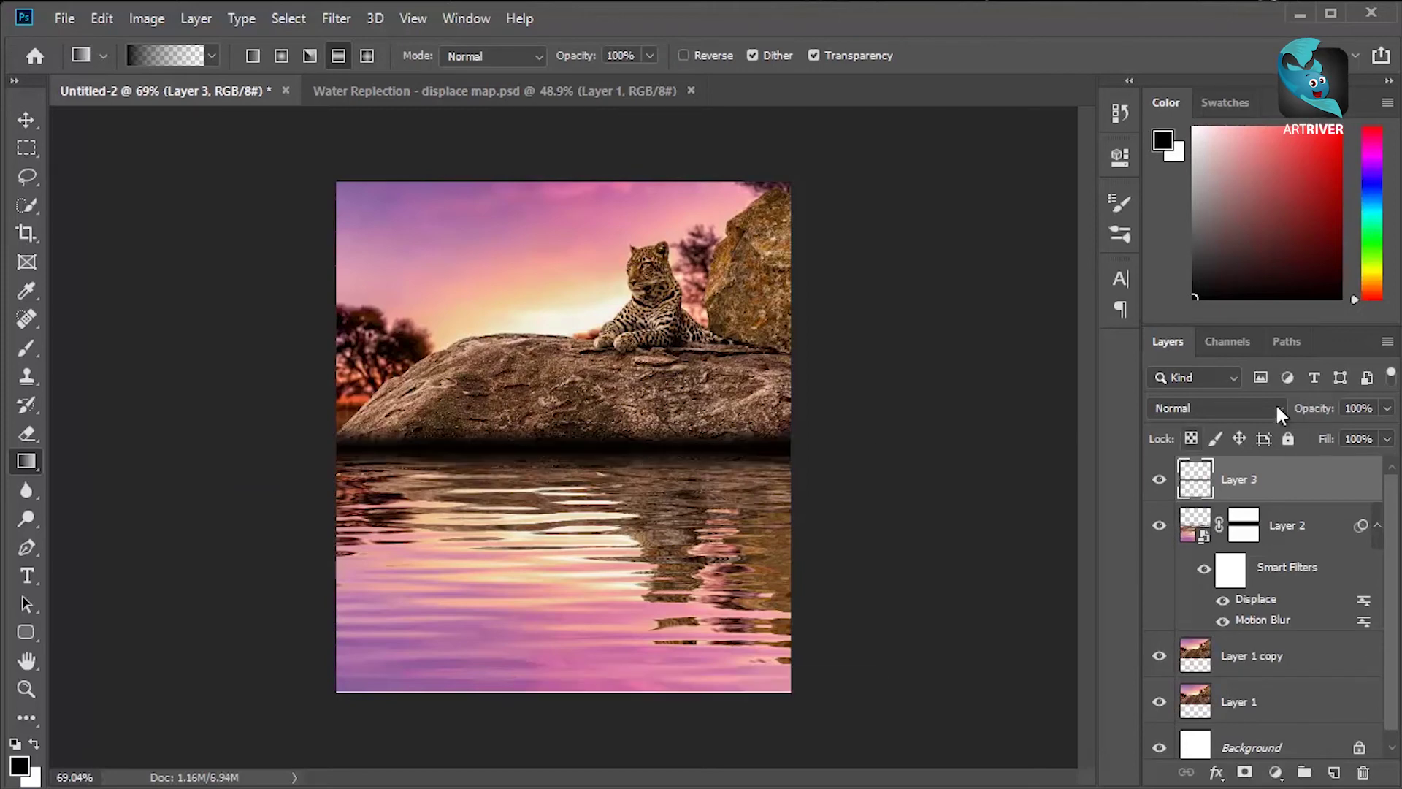
Set the waterline gradient layer to Multiply blending at 41% opacity
{"action": "left_click", "coordinate": [1276, 407]}
{"action": "left_click", "coordinate": [1186, 326]}
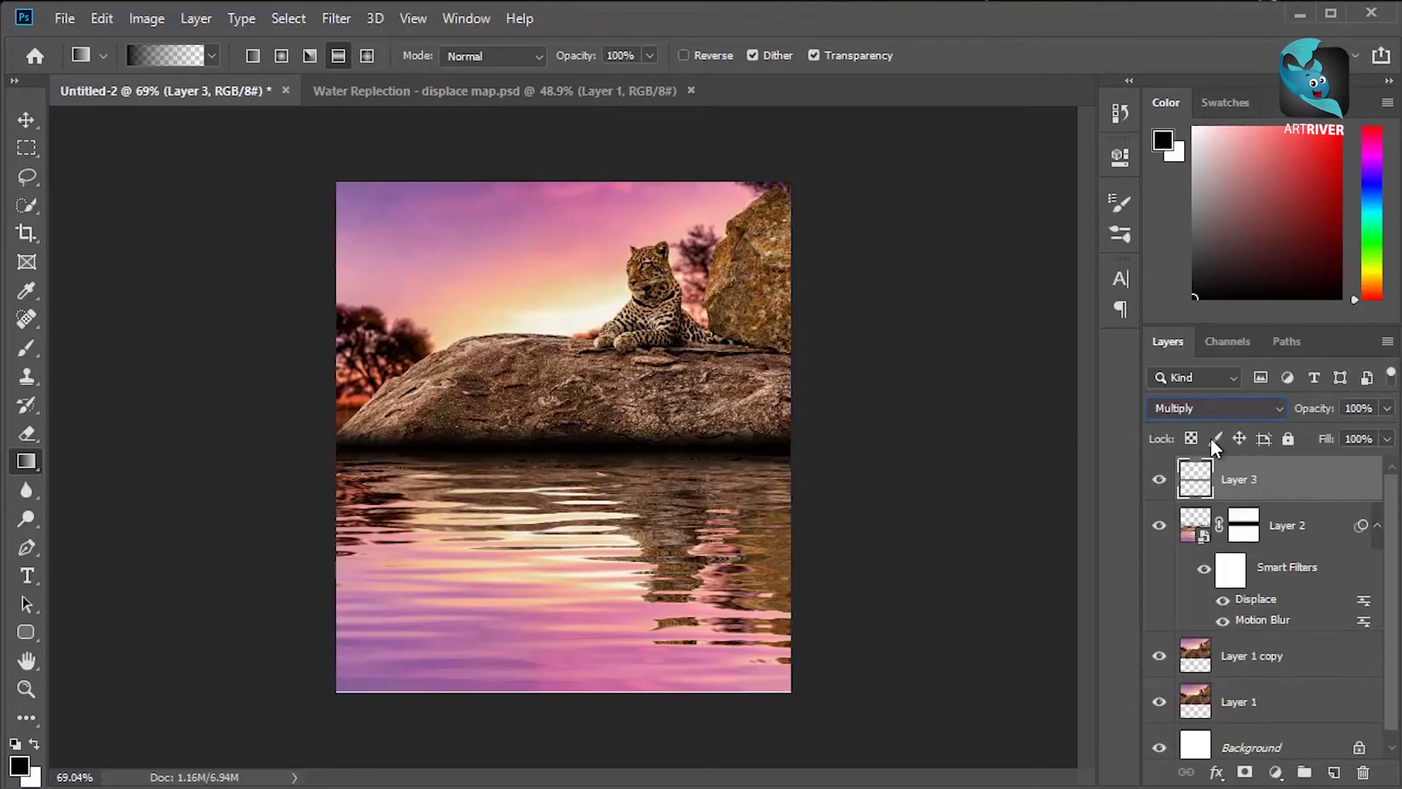
{"action": "left_click_drag", "start_coordinate": [1311, 409], "coordinate": [1250, 417]}
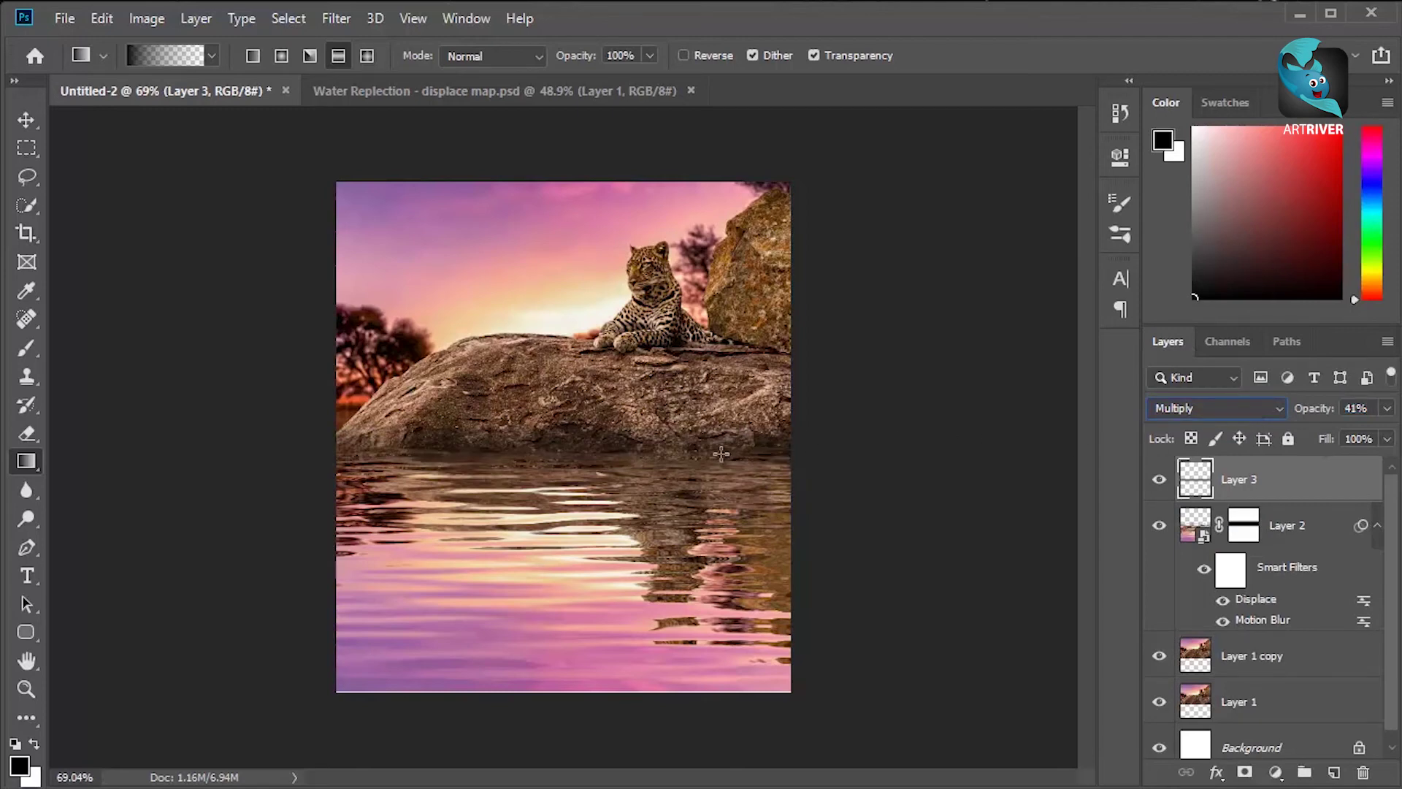
{"action": "left_click", "coordinate": [27, 117]}
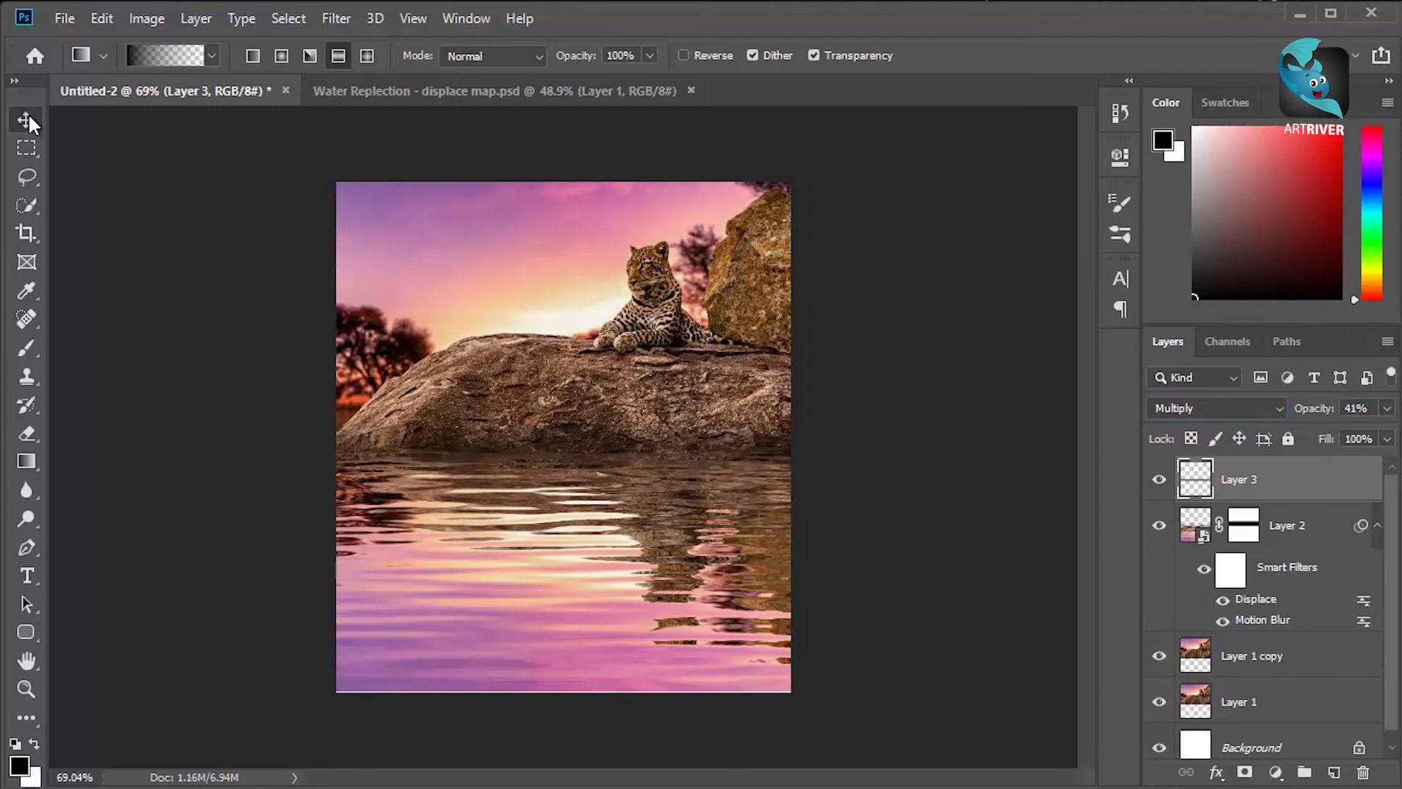
Add another new layer and paint a soft white band along the image's bottom edge with a 163-pixel brush
{"action": "left_click", "coordinate": [1333, 772]}
{"action": "left_click", "coordinate": [27, 347]}
{"action": "left_click", "coordinate": [34, 743]}
{"action": "right_click", "coordinate": [359, 657], "text": "alt"}
{"action": "left_click_drag", "start_coordinate": [338, 710], "coordinate": [1064, 726]}
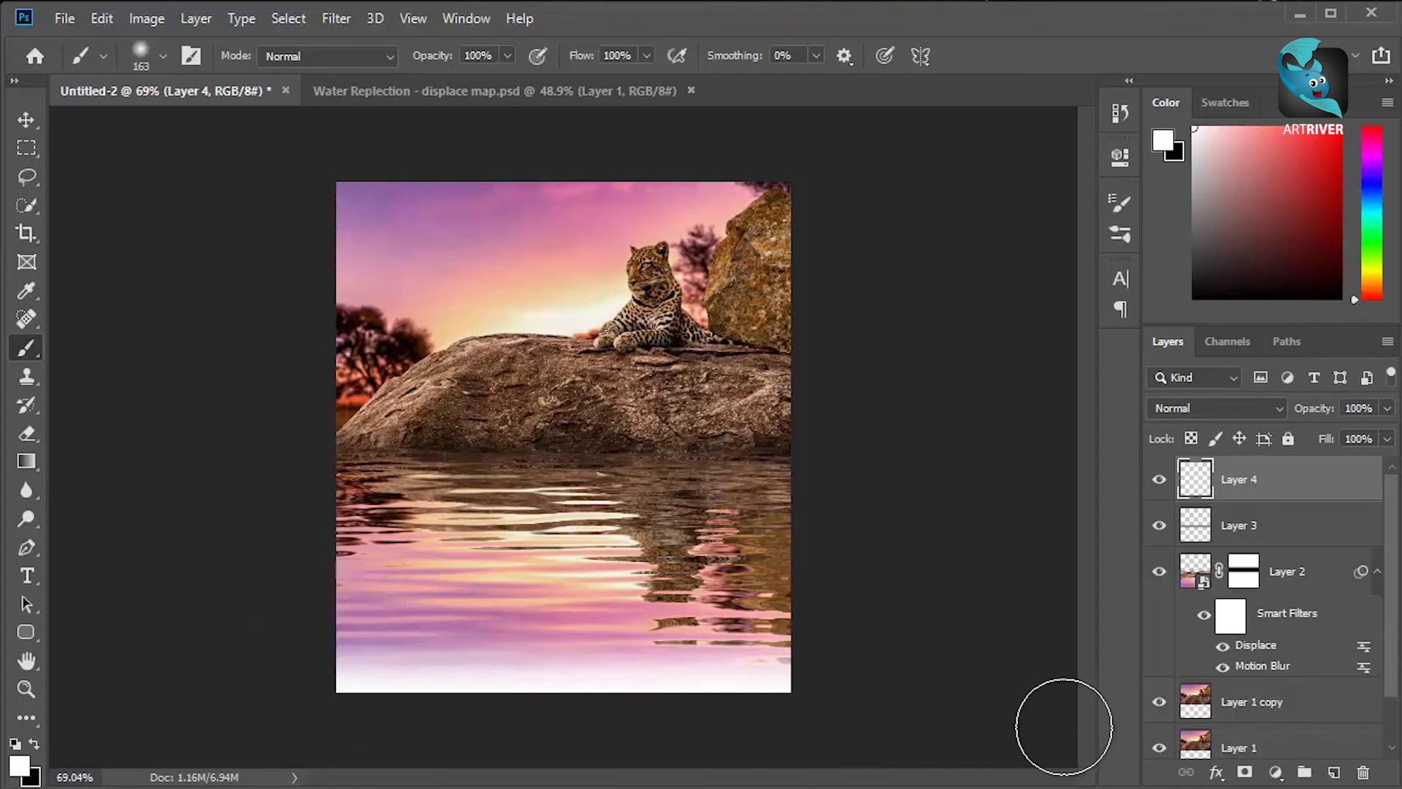
Set the white band's layer to Screen blending at 65% opacity
{"action": "left_click", "coordinate": [1282, 410]}
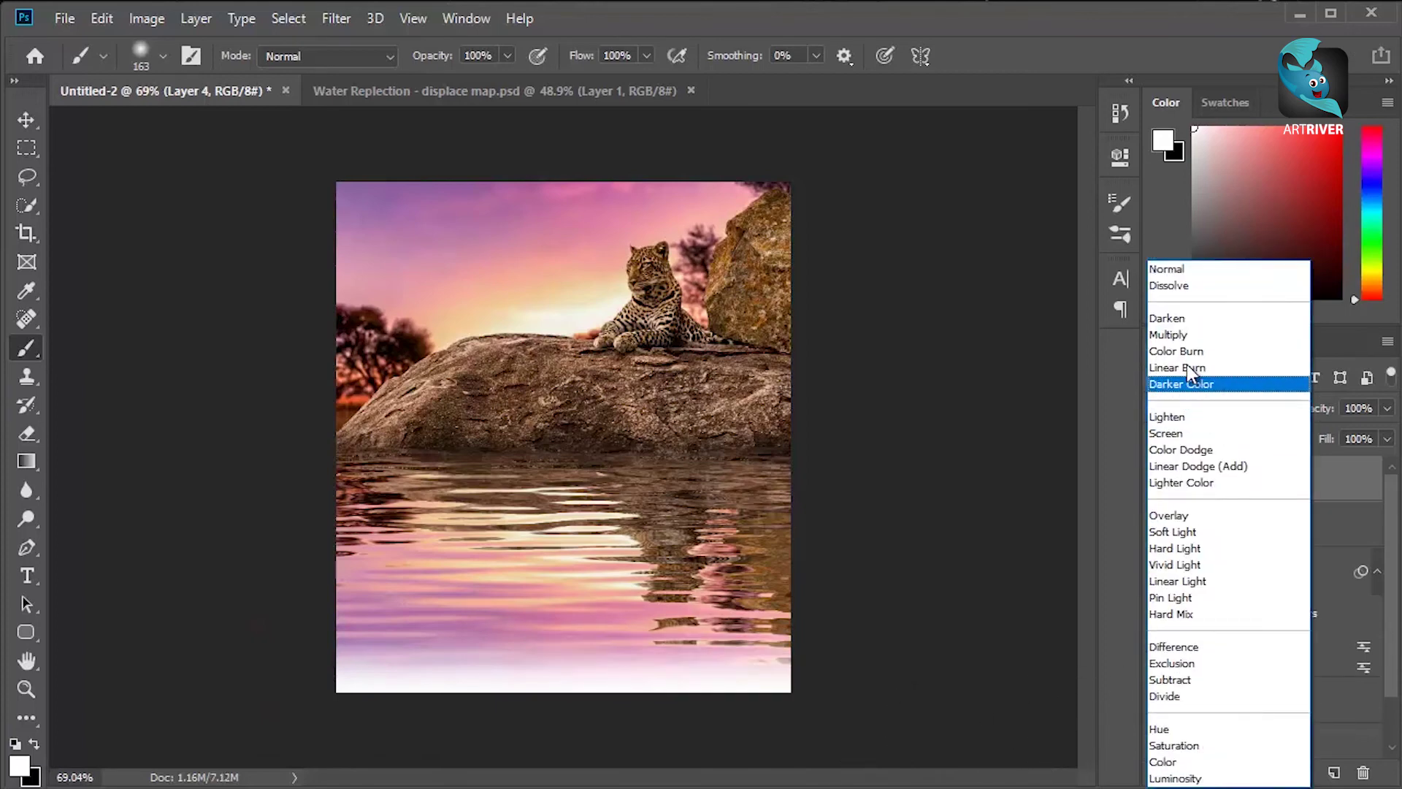
{"action": "left_click", "coordinate": [1175, 429]}
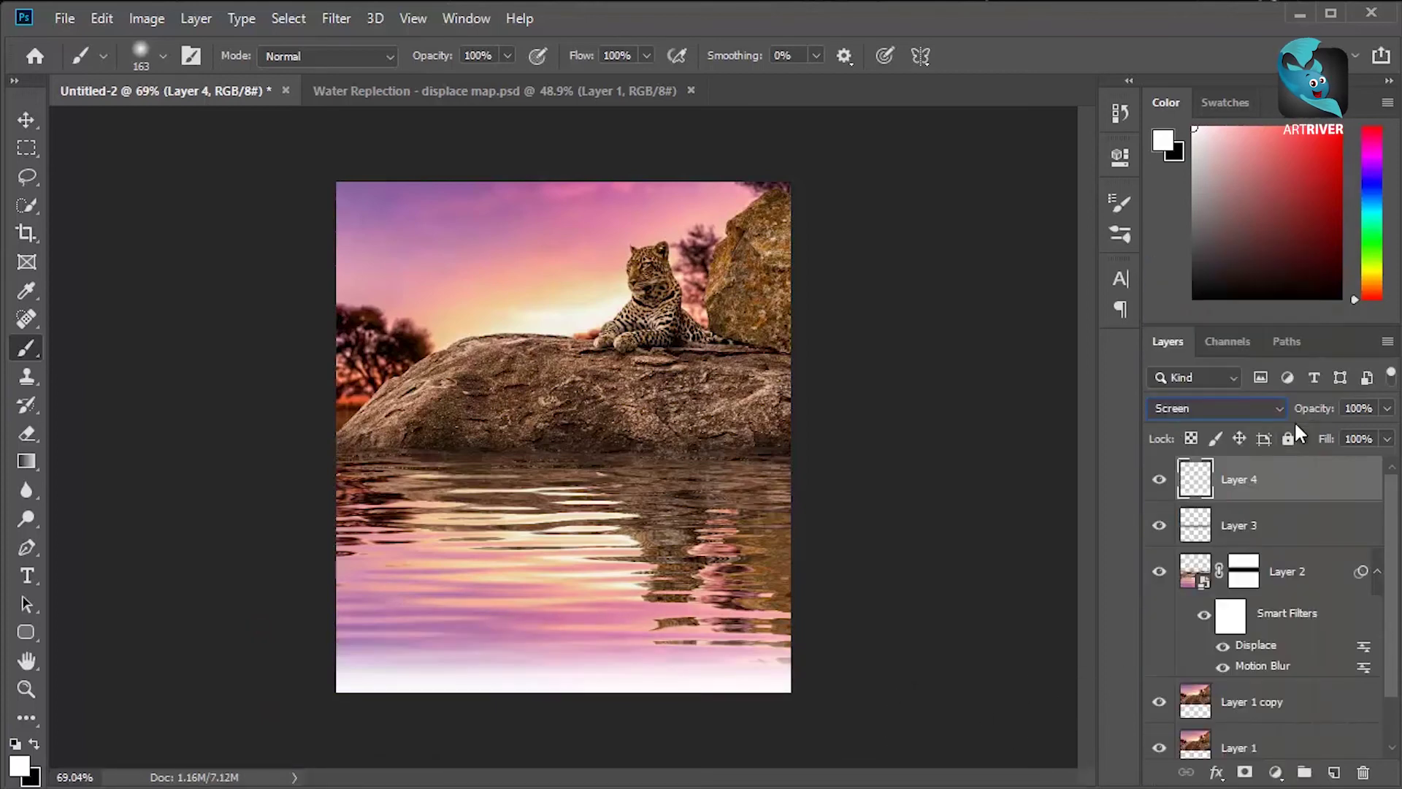
{"action": "left_click_drag", "start_coordinate": [1291, 413], "coordinate": [1273, 414]}
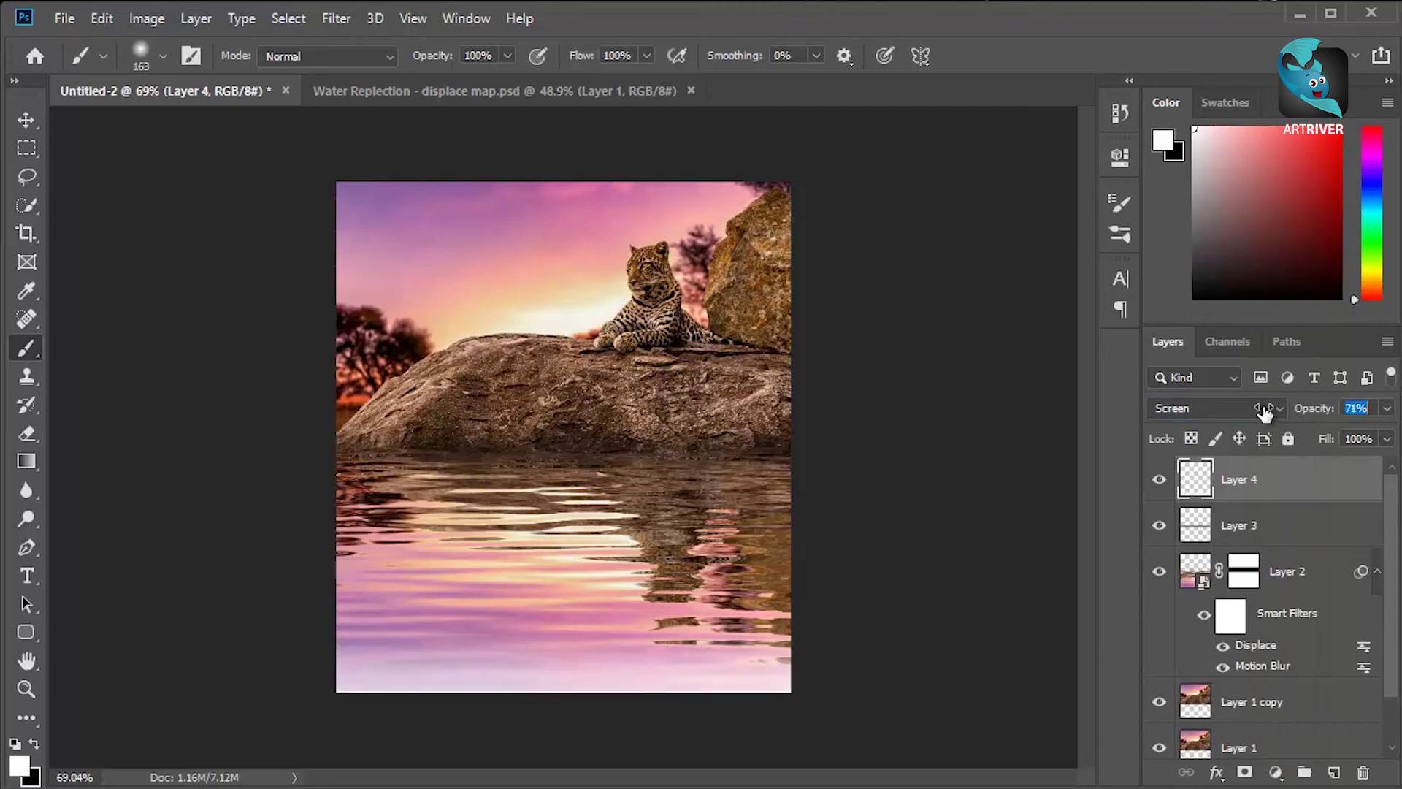
{"action": "key", "text": "Return"}
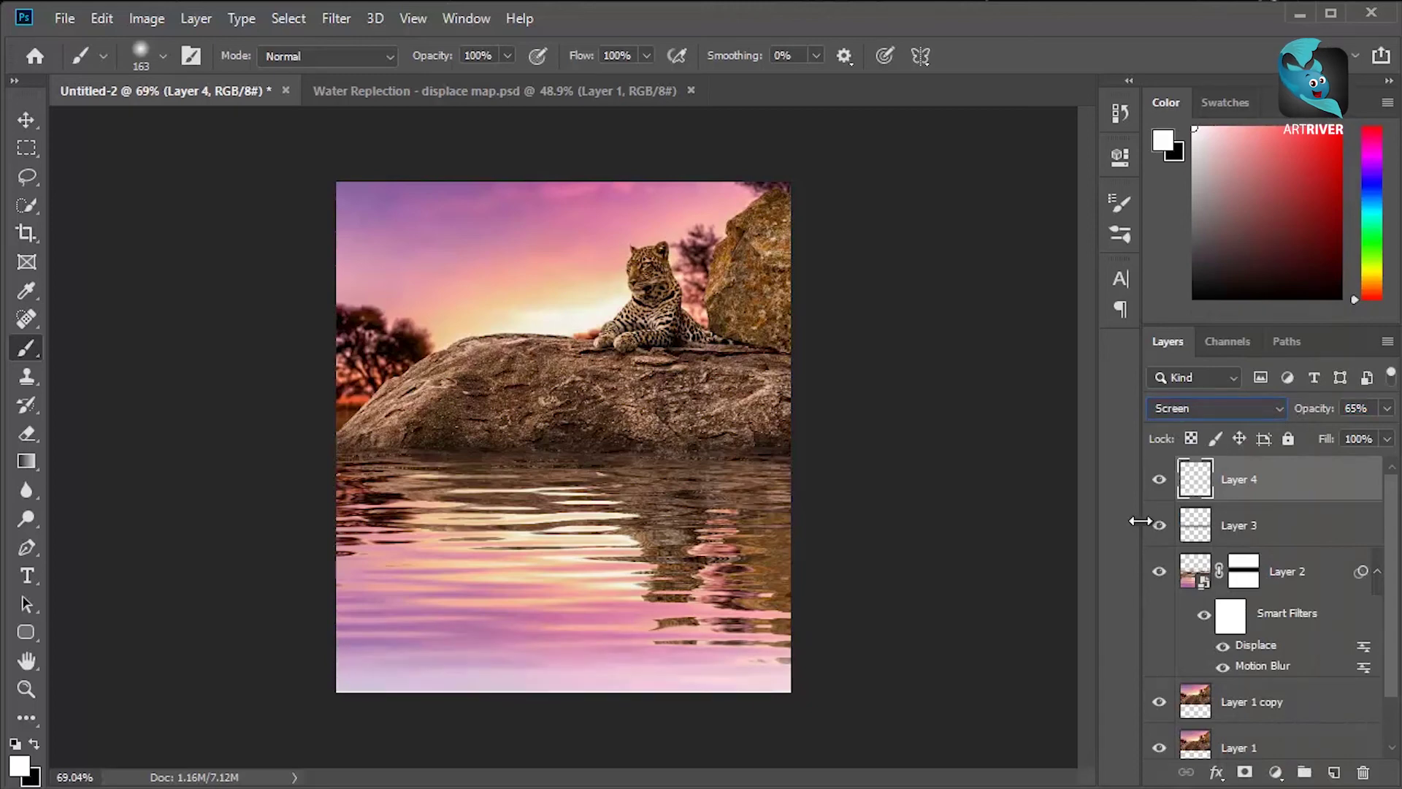